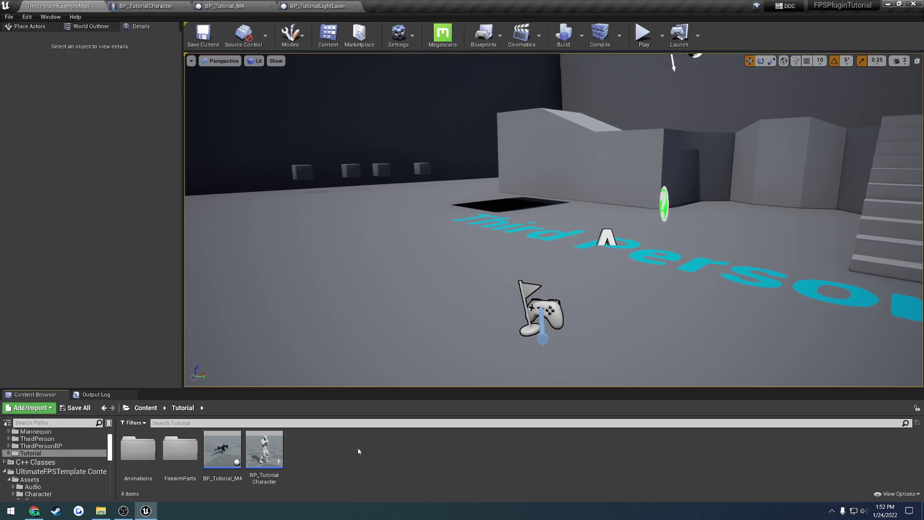
# - Run a quick play test of the level, then stop it
pyautogui.click(642, 34)
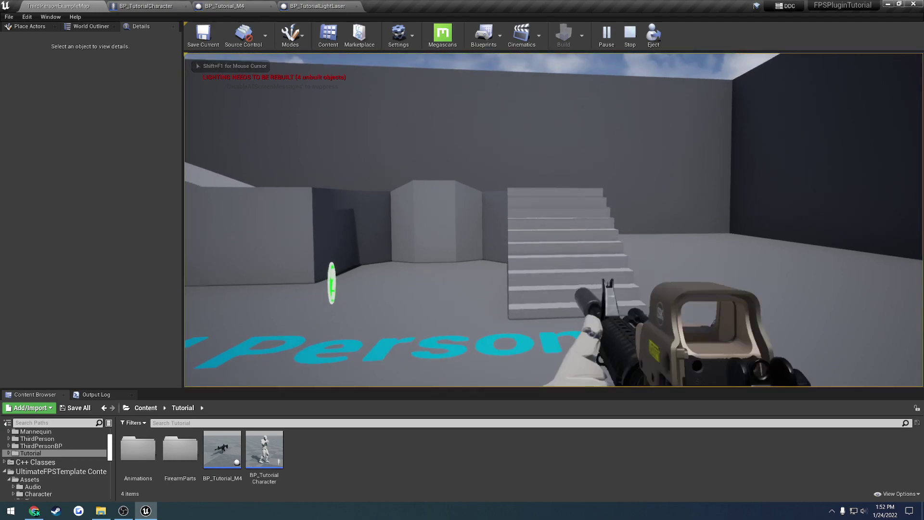
pyautogui.press('Escape')
# - In BP_TutorialCharacter, move the C key node group below the Mouse Wheel nodes
pyautogui.doubleClick(268, 454)
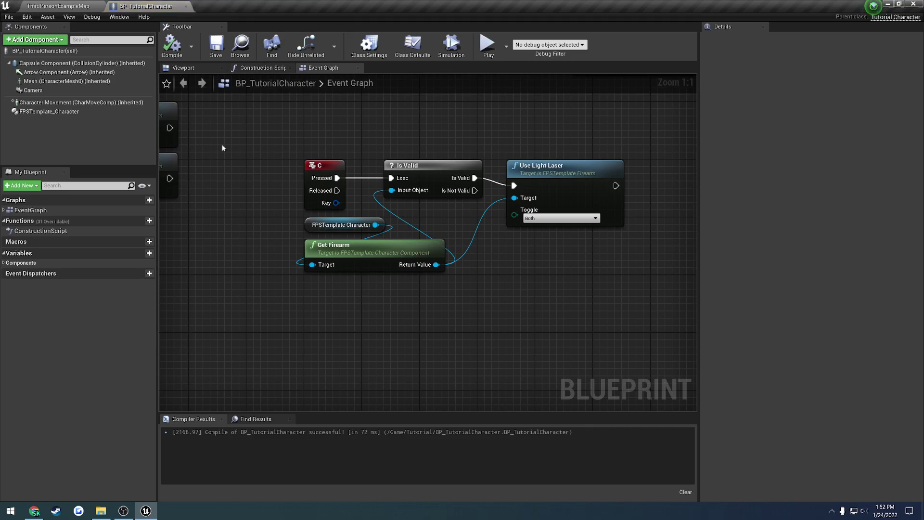
pyautogui.moveTo(231, 161)
pyautogui.mouseDown(button='right')
pyautogui.moveTo(517, 321)
pyautogui.moveTo(275, 199)
pyautogui.mouseUp(button='right')
pyautogui.click(417, 225)
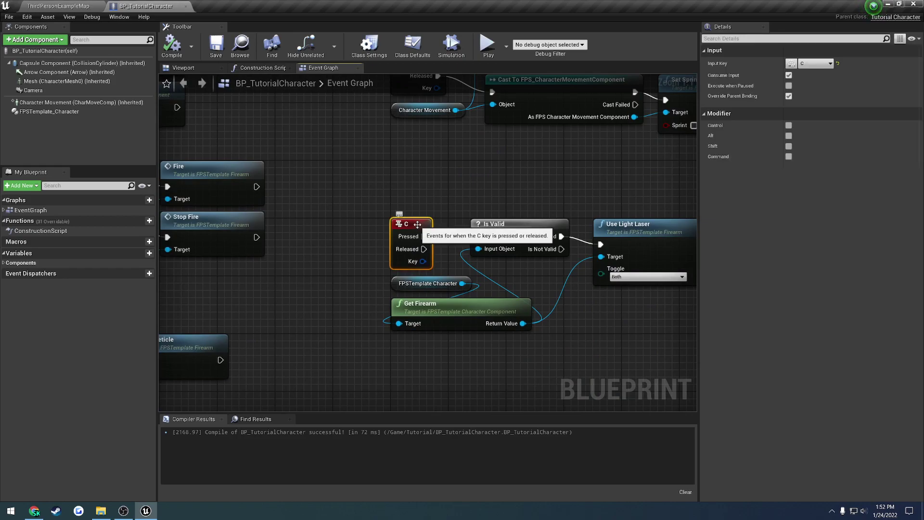
pyautogui.scroll(-1, 419, 223)
pyautogui.scroll(-1, 420, 223)
pyautogui.moveTo(609, 330); pyautogui.dragTo(526, 181)
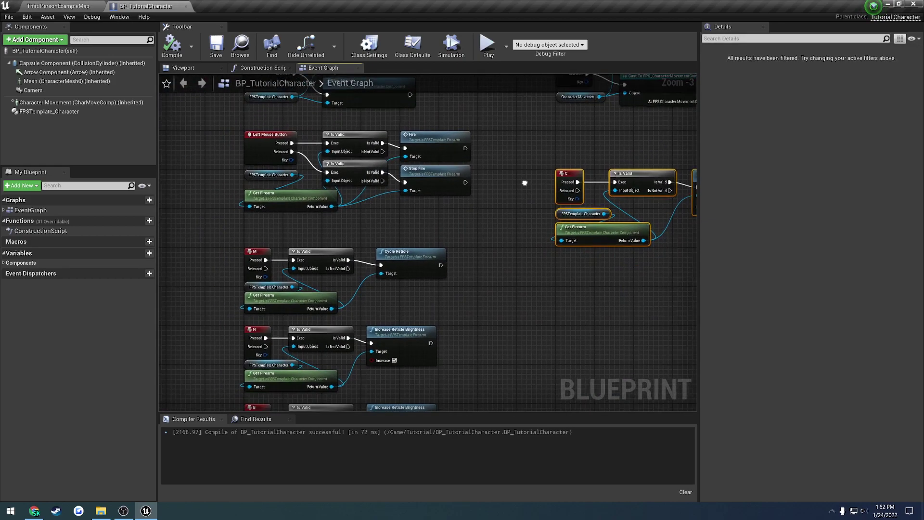
pyautogui.moveTo(527, 181); pyautogui.dragTo(554, 108, button='right')
pyautogui.scroll(-1, 554, 108)
pyautogui.moveTo(512, 381); pyautogui.dragTo(469, 281, button='right')
pyautogui.moveTo(571, 101); pyautogui.dragTo(549, 216)
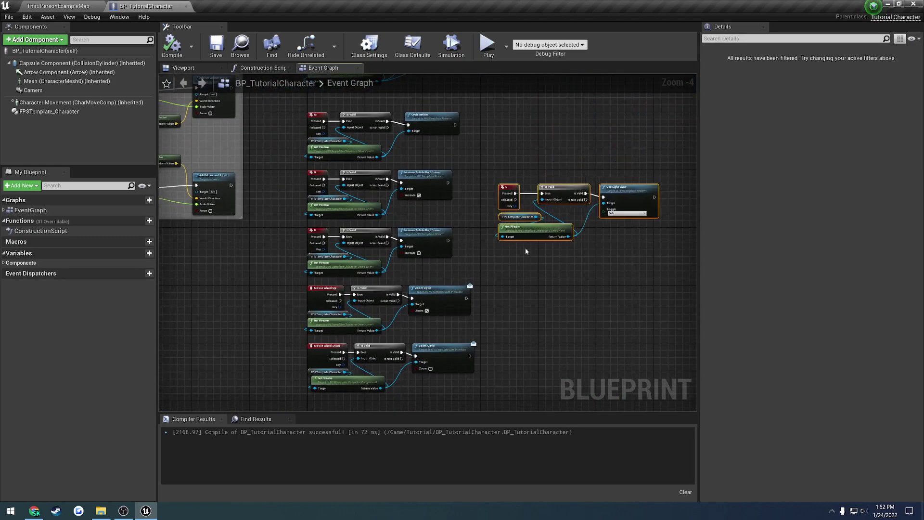
pyautogui.moveTo(550, 218); pyautogui.dragTo(547, 154, button='right')
pyautogui.moveTo(547, 153); pyautogui.dragTo(390, 303)
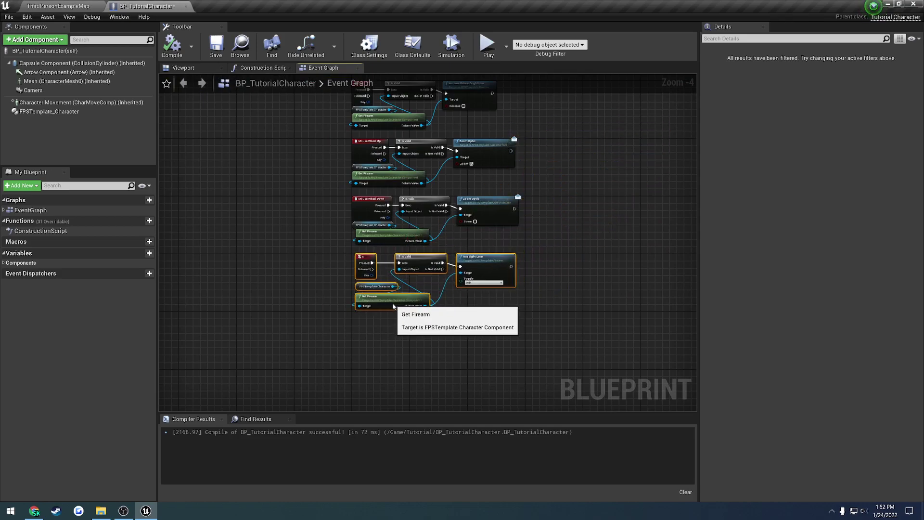
# - Duplicate the Left Shift key event and rebind the copy to Q
pyautogui.moveTo(557, 206)
pyautogui.mouseDown(button='right')
pyautogui.moveTo(403, 344)
pyautogui.moveTo(411, 389)
pyautogui.mouseUp(button='right')
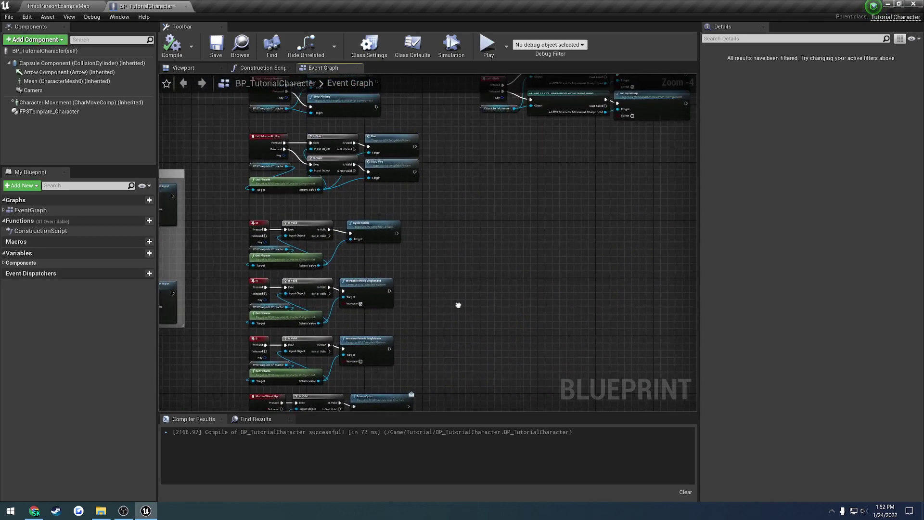
pyautogui.moveTo(483, 182); pyautogui.dragTo(447, 275, button='right')
pyautogui.click(445, 198)
pyautogui.hotkey('ctrl', 'c')
pyautogui.hotkey('ctrl', 'v')
pyautogui.scroll(5, 437, 269)
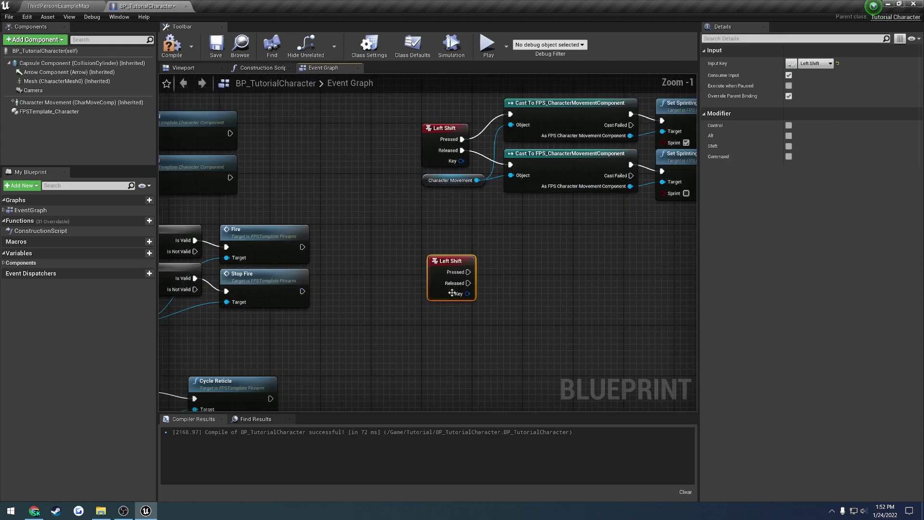
pyautogui.moveTo(435, 259); pyautogui.dragTo(429, 223)
pyautogui.press('q')
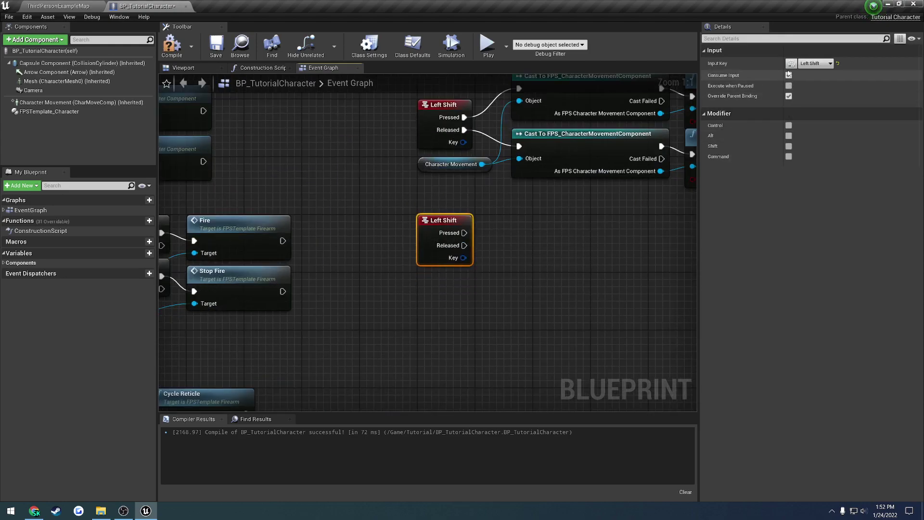
pyautogui.moveTo(550, 210)
pyautogui.mouseDown(button='right')
pyautogui.moveTo(454, 193)
pyautogui.moveTo(406, 224)
pyautogui.mouseUp(button='right')
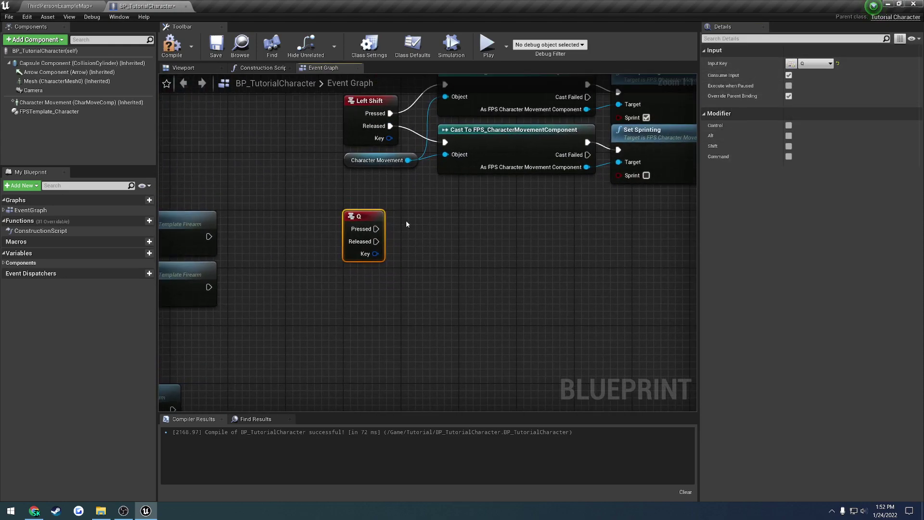
# - Add an FPSTemplate_Character getter and a Lean Left call wired to Q Pressed
pyautogui.moveTo(39, 112); pyautogui.dragTo(345, 273)
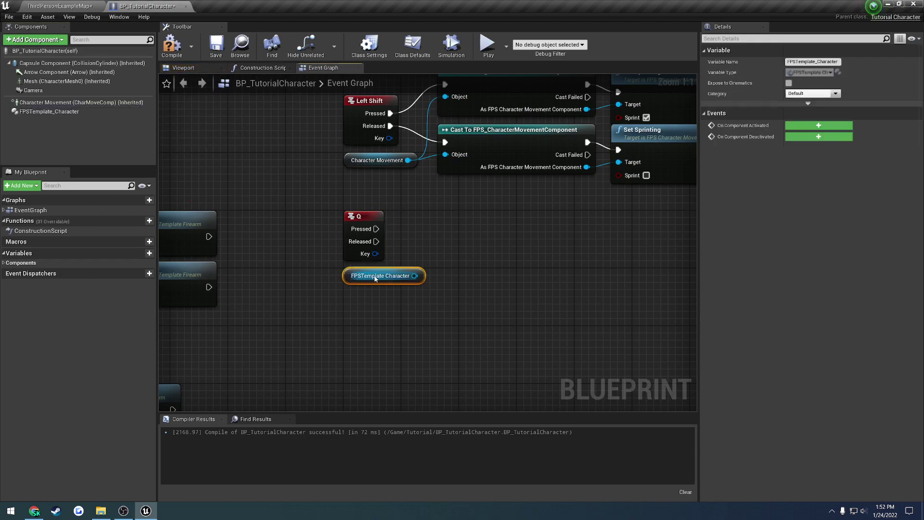
pyautogui.moveTo(416, 275); pyautogui.dragTo(441, 250)
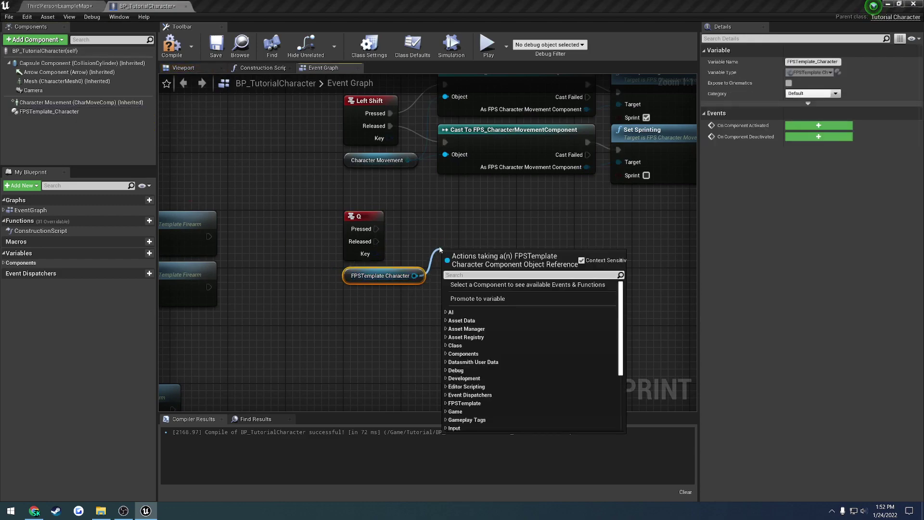
pyautogui.write('lean')
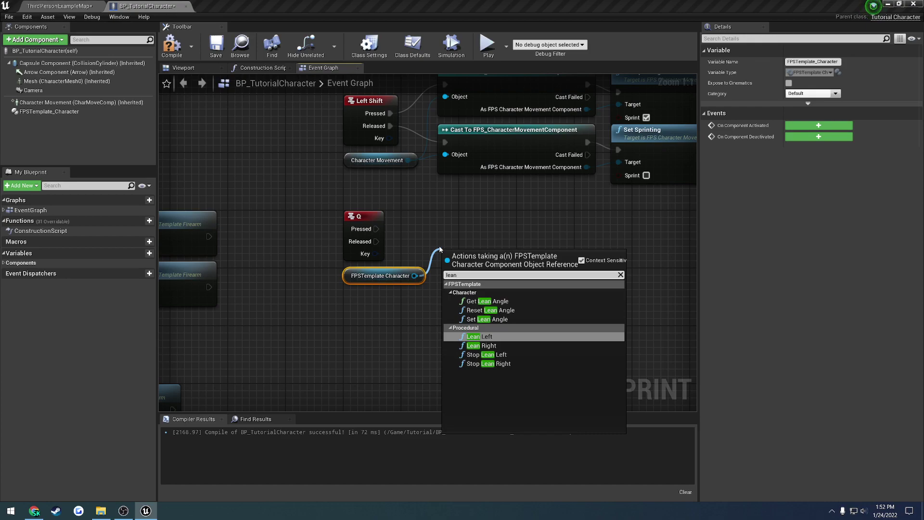
pyautogui.press('Return')
pyautogui.moveTo(452, 272); pyautogui.dragTo(435, 267)
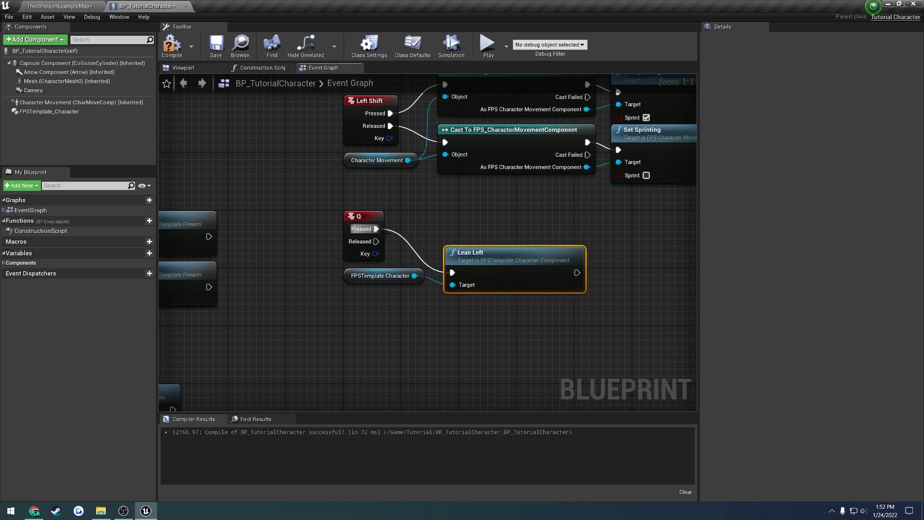
pyautogui.moveTo(505, 255); pyautogui.dragTo(498, 219)
# - Wire Q Released to a Stop Lean Left call placed under Lean Left
pyautogui.moveTo(414, 275); pyautogui.dragTo(442, 268)
pyautogui.write('stop lean')
pyautogui.press('Return')
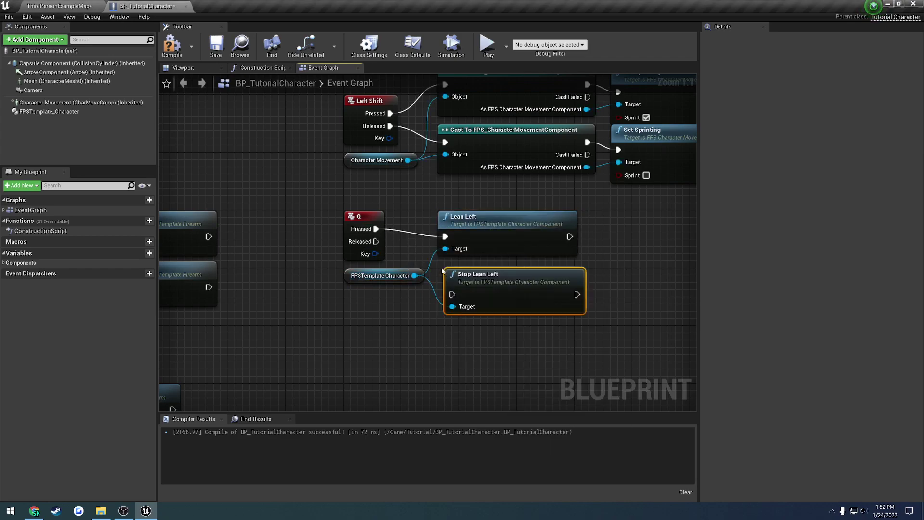
pyautogui.moveTo(376, 241); pyautogui.dragTo(452, 287)
pyautogui.moveTo(423, 199); pyautogui.dragTo(599, 319)
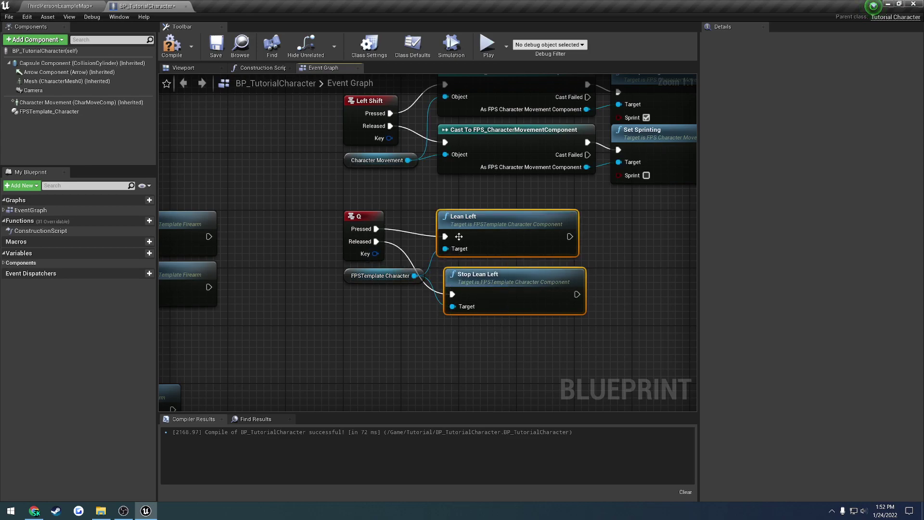
pyautogui.moveTo(489, 276); pyautogui.dragTo(482, 262)
pyautogui.click(489, 269)
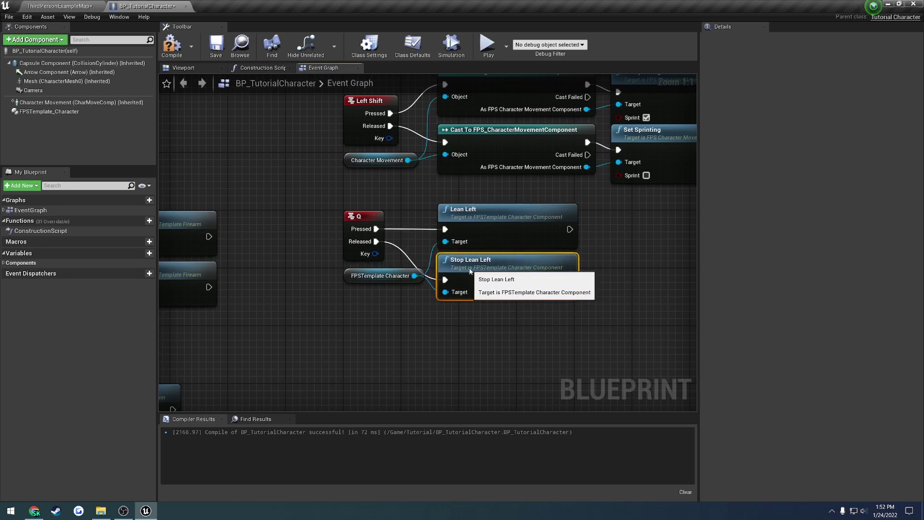
pyautogui.moveTo(398, 300); pyautogui.dragTo(357, 228)
pyautogui.moveTo(357, 228); pyautogui.dragTo(364, 167, button='right')
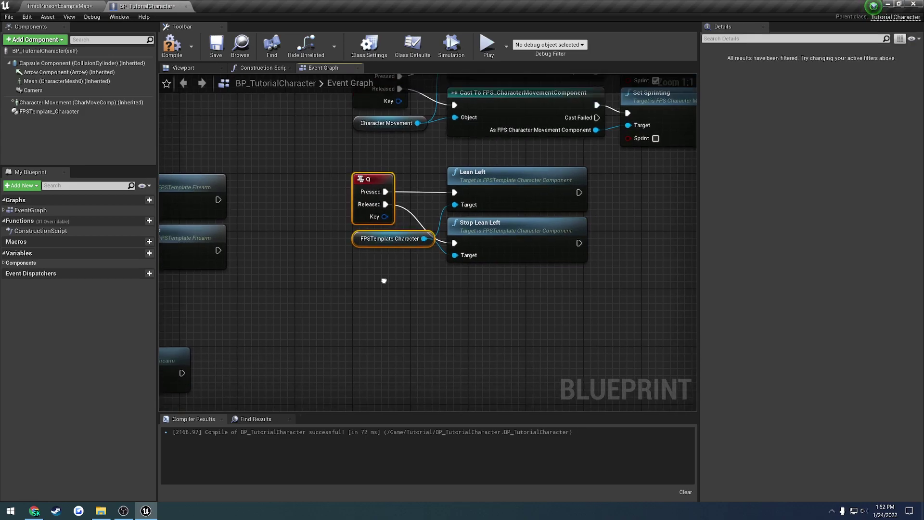
# - Duplicate the Q event and its getter, rebinding the copy to E
pyautogui.hotkey('ctrl', 'c')
pyautogui.hotkey('ctrl', 'v')
pyautogui.click(370, 274)
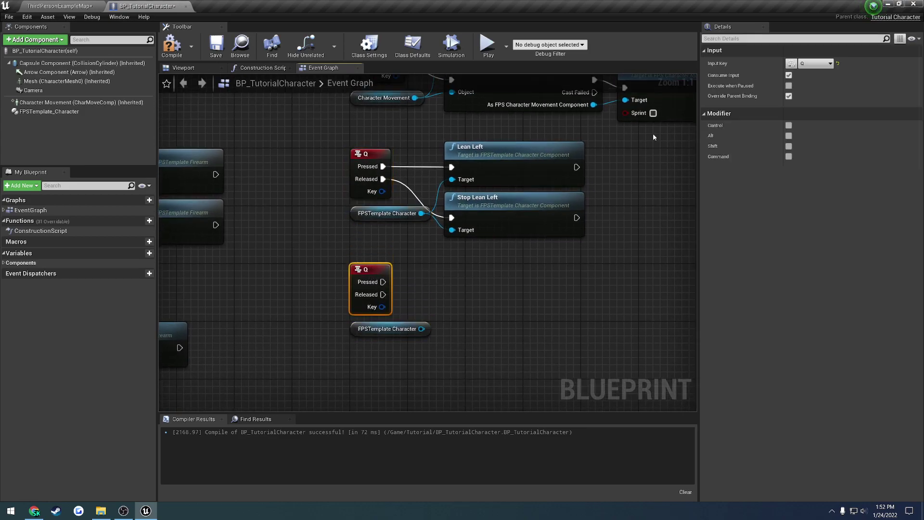
pyautogui.click(791, 64)
pyautogui.press('e')
# - Add Lean Right and Stop Lean Right calls from the copied character getter
pyautogui.moveTo(420, 330); pyautogui.dragTo(449, 292)
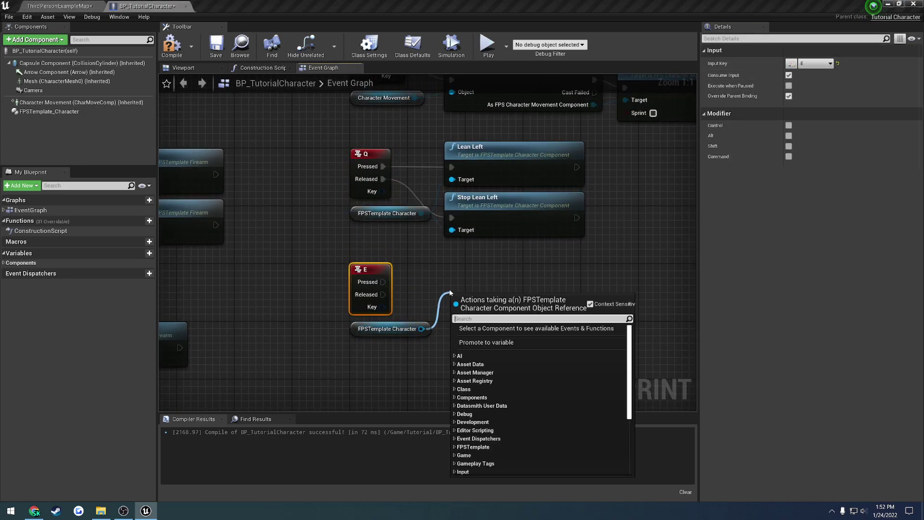
pyautogui.write('leanri')
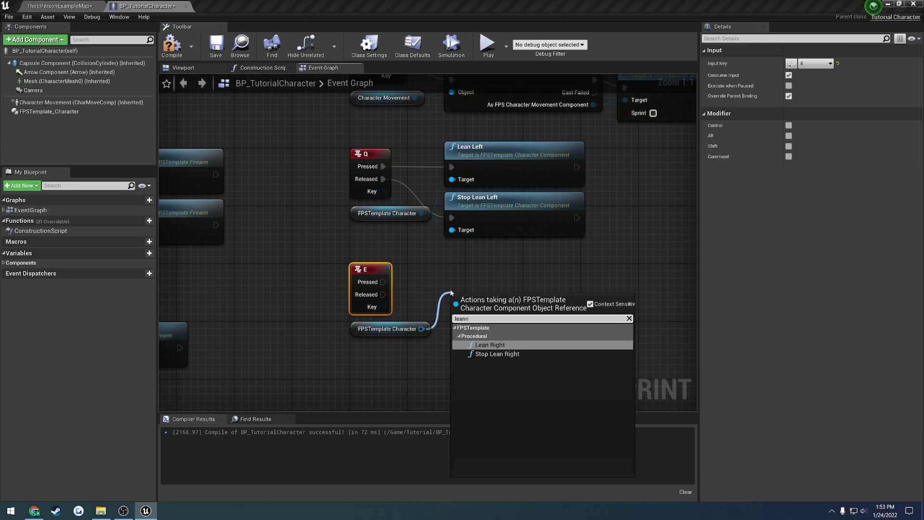
pyautogui.click(498, 346)
pyautogui.moveTo(466, 316); pyautogui.dragTo(464, 290)
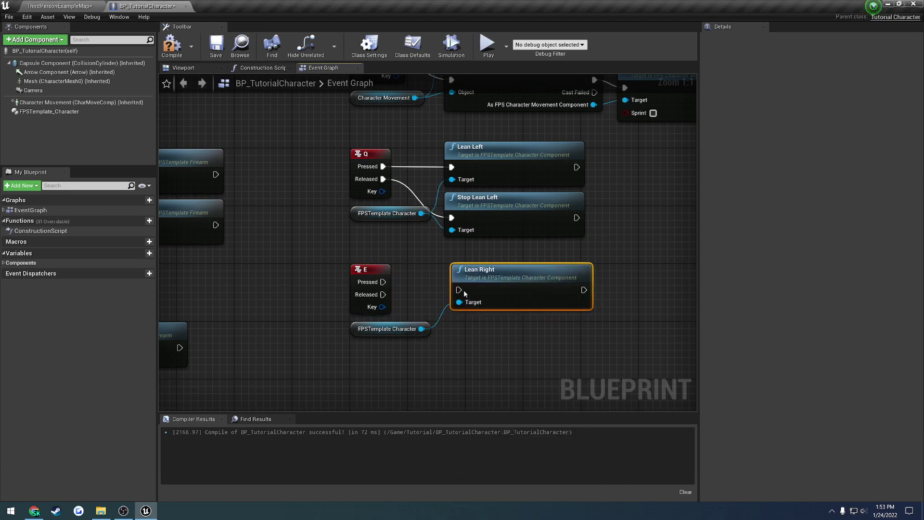
pyautogui.moveTo(422, 328)
pyautogui.mouseDown()
pyautogui.moveTo(470, 321)
pyautogui.moveTo(407, 308)
pyautogui.moveTo(450, 345)
pyautogui.moveTo(382, 294)
pyautogui.moveTo(469, 289)
pyautogui.moveTo(494, 275)
pyautogui.mouseUp()
pyautogui.click(498, 202)
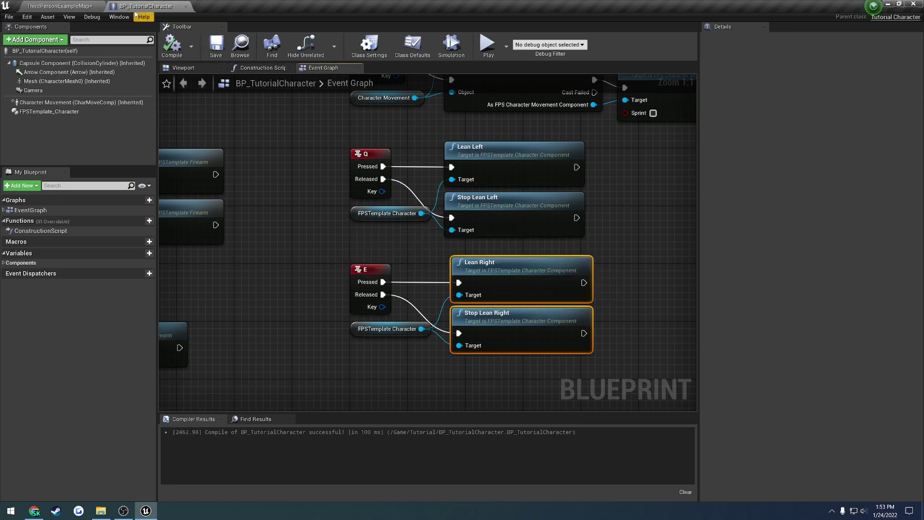
# - Play-test from the level editor, walking forward and toggling aim down sights
pyautogui.click(58, 7)
pyautogui.hotkey('alt', 'p')
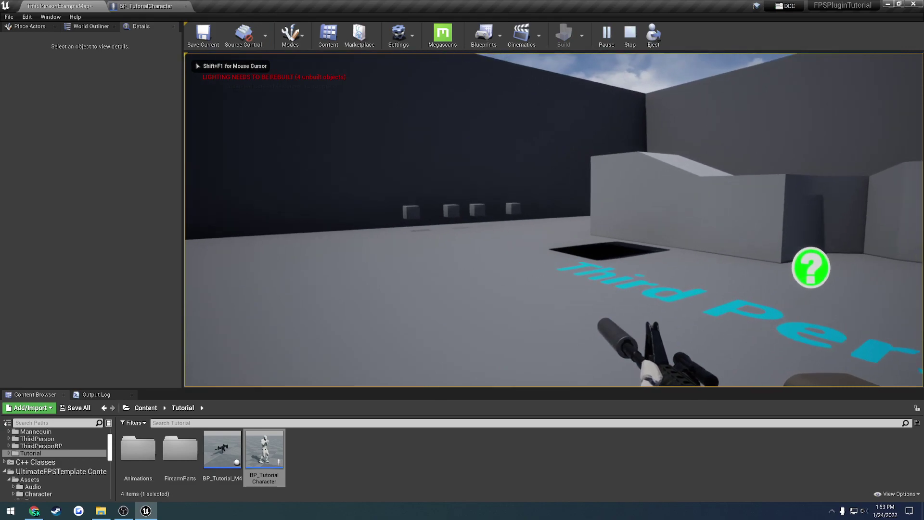
pyautogui.press('w')
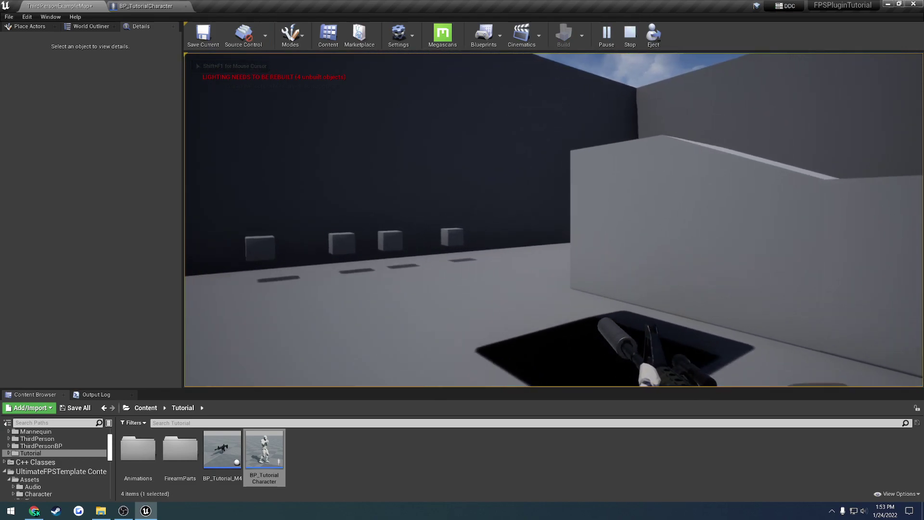
pyautogui.rightClick(554, 219)
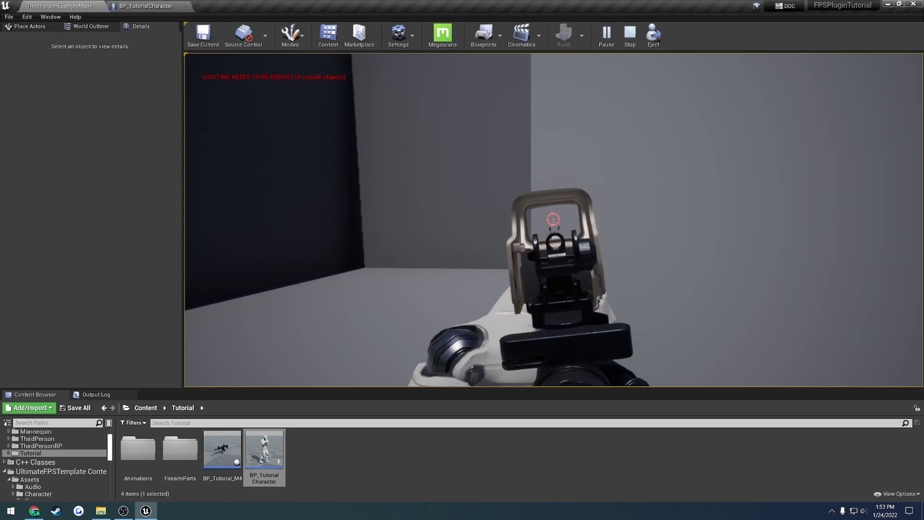
pyautogui.rightClick(554, 220)
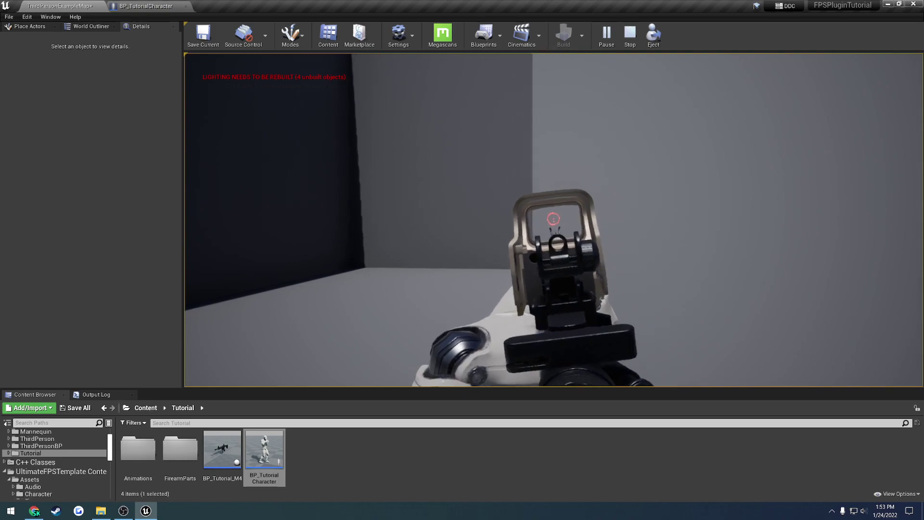
pyautogui.rightClick(633, 213)
# - Stop play and browse the character reference's lean functions without adding any
pyautogui.press('Escape')
pyautogui.click(146, 6)
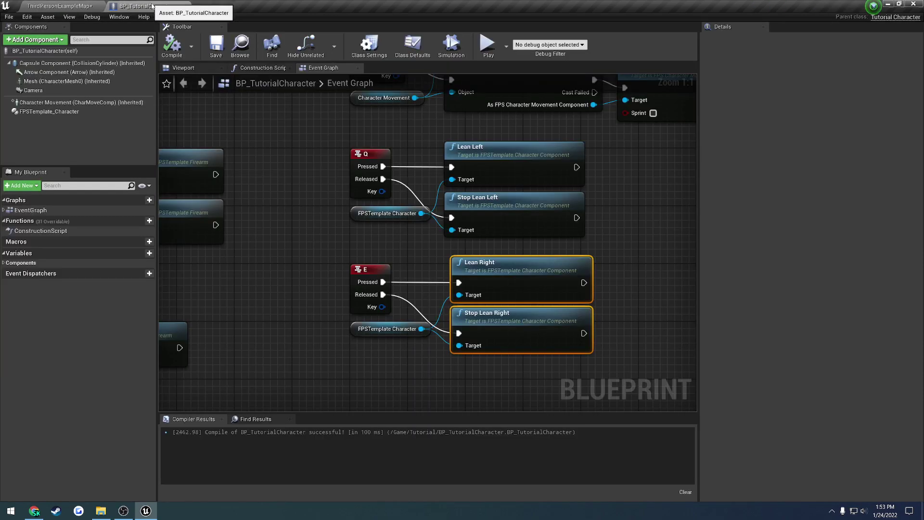
pyautogui.moveTo(604, 249); pyautogui.dragTo(514, 172, button='right')
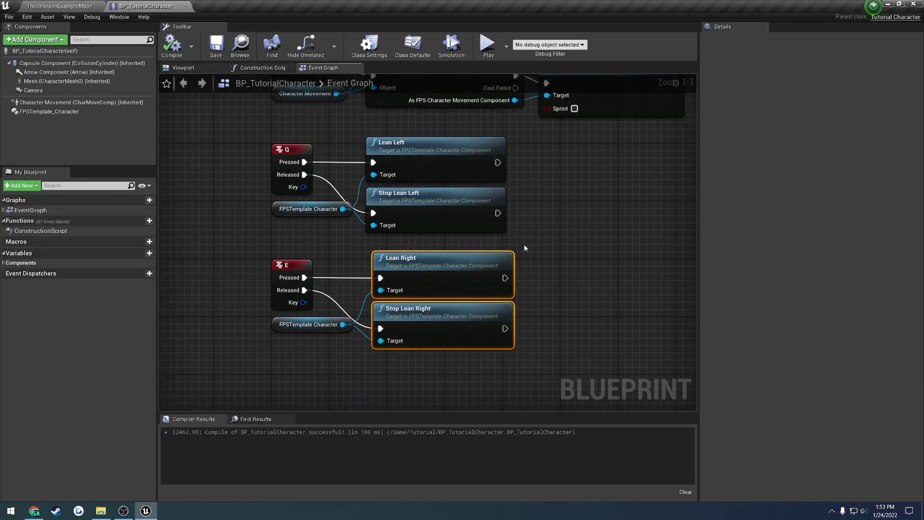
pyautogui.click(321, 256)
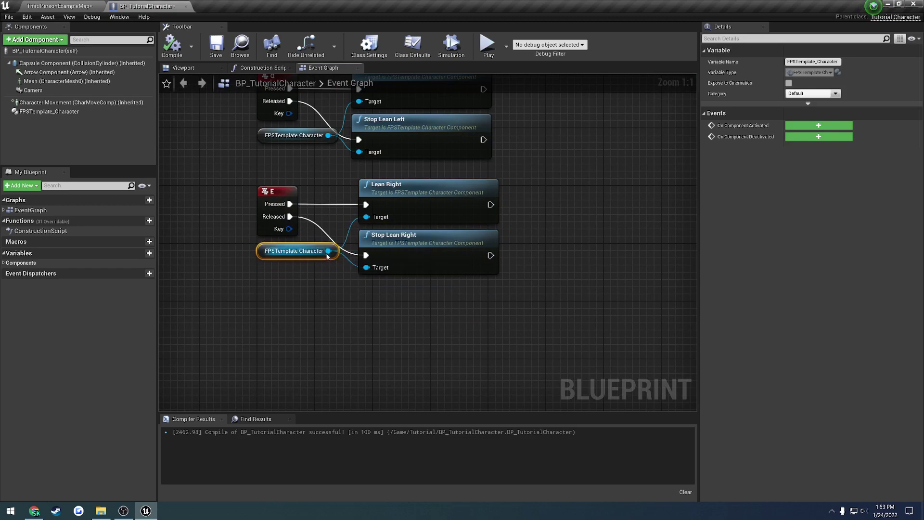
pyautogui.moveTo(329, 251); pyautogui.dragTo(510, 297)
pyautogui.write('lean')
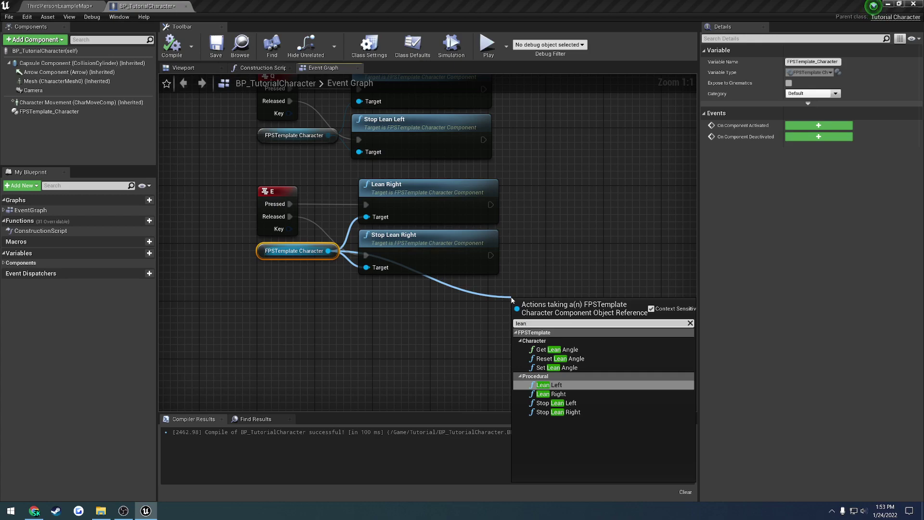
pyautogui.click(473, 335)
pyautogui.moveTo(332, 309)
pyautogui.mouseDown(button='right')
pyautogui.moveTo(378, 305)
pyautogui.moveTo(391, 222)
pyautogui.mouseUp(button='right')
# - Duplicate the E key event below and rebind the copy to R
pyautogui.click(337, 189)
pyautogui.hotkey('ctrl', 'c')
pyautogui.click(352, 274)
pyautogui.hotkey('ctrl', 'v')
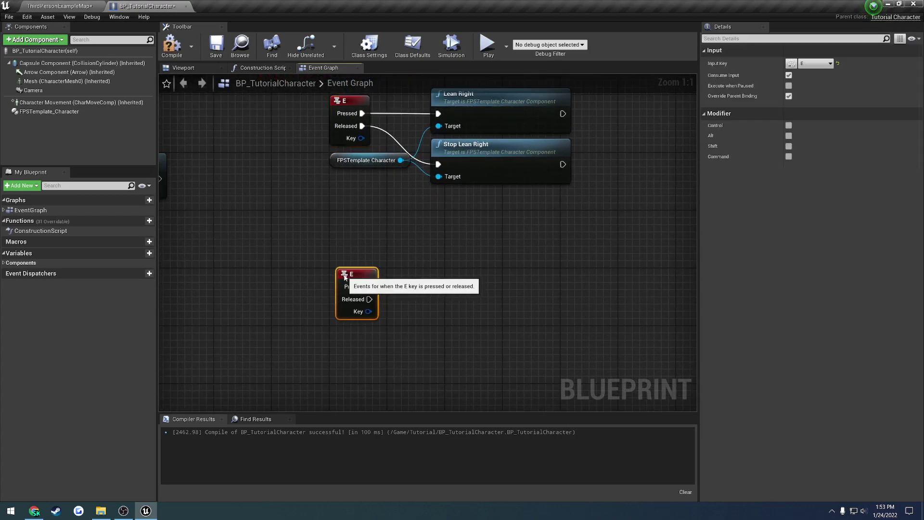
pyautogui.click(791, 64)
pyautogui.press('r')
# - Add a character reference and a Set Lean Angle call wired to R Pressed
pyautogui.click(368, 160)
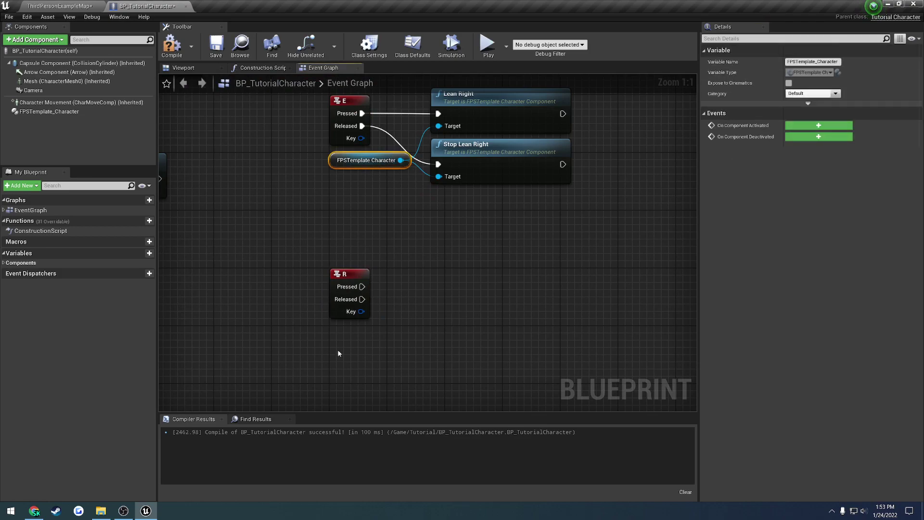
pyautogui.moveTo(344, 339); pyautogui.dragTo(335, 333)
pyautogui.moveTo(401, 332); pyautogui.dragTo(436, 309)
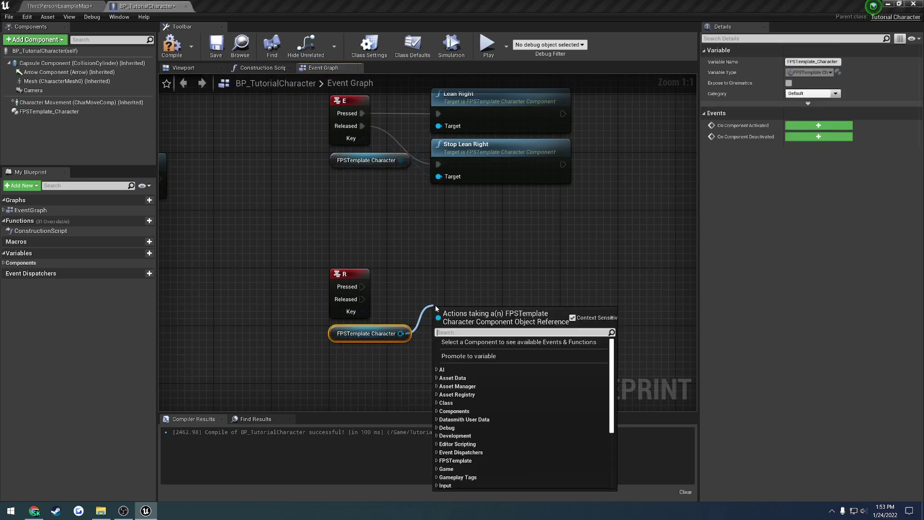
pyautogui.write('lean')
pyautogui.press('Down')
pyautogui.press('Down')
pyautogui.press('Down')
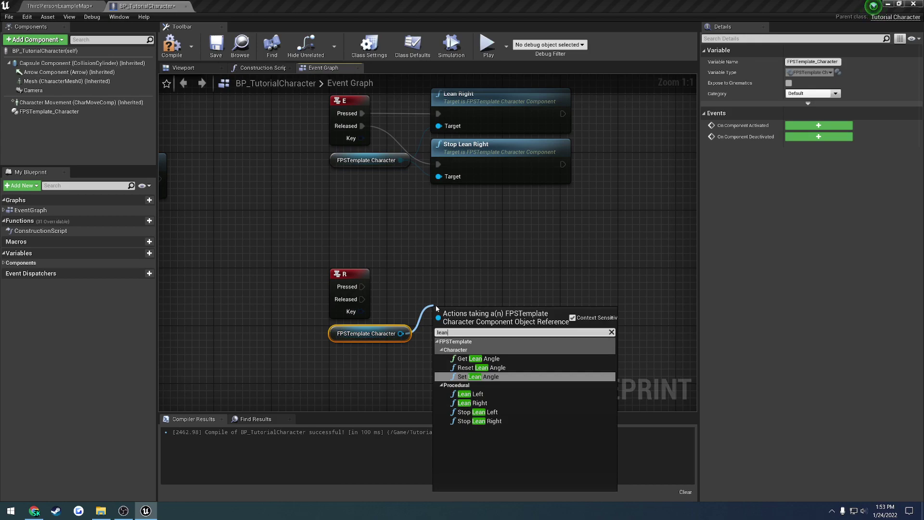
pyautogui.press('Return')
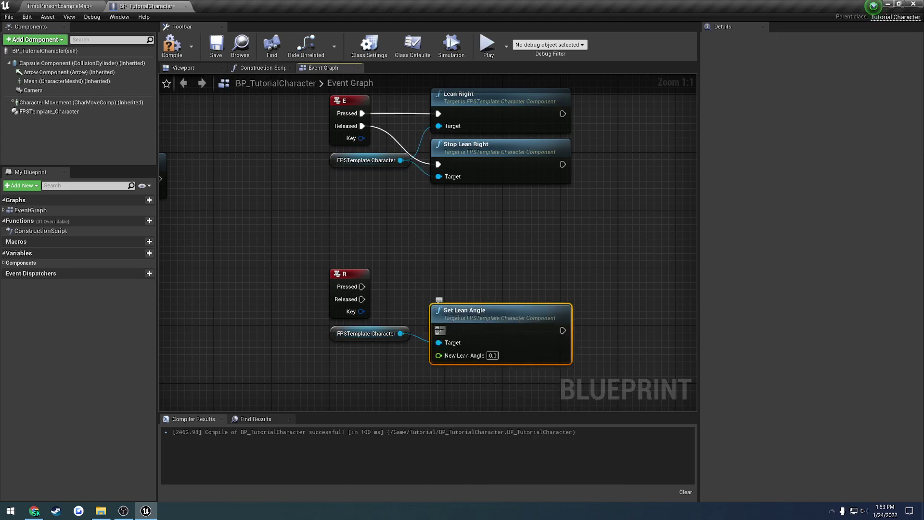
pyautogui.moveTo(358, 287); pyautogui.dragTo(361, 287)
pyautogui.moveTo(462, 311); pyautogui.dragTo(476, 246)
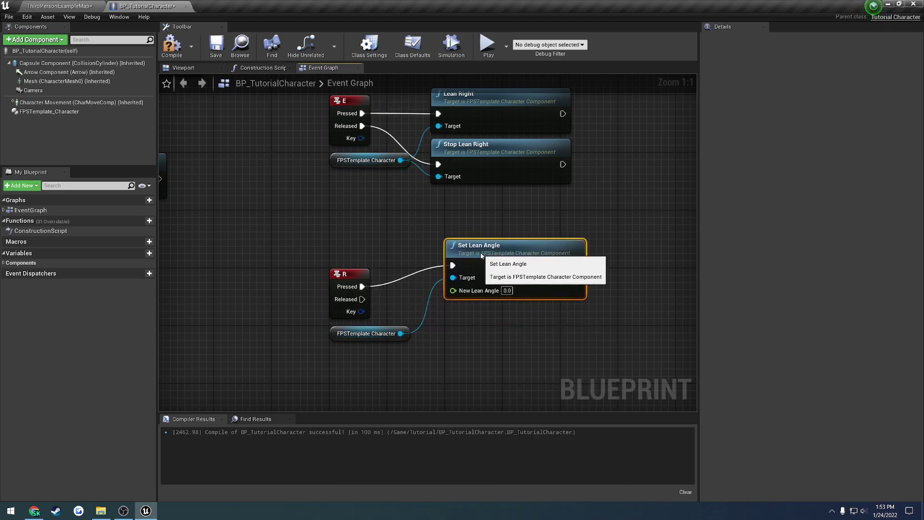
# - Add a Reset Lean Angle call and duplicate the R event as a T event
pyautogui.moveTo(455, 333); pyautogui.dragTo(456, 334)
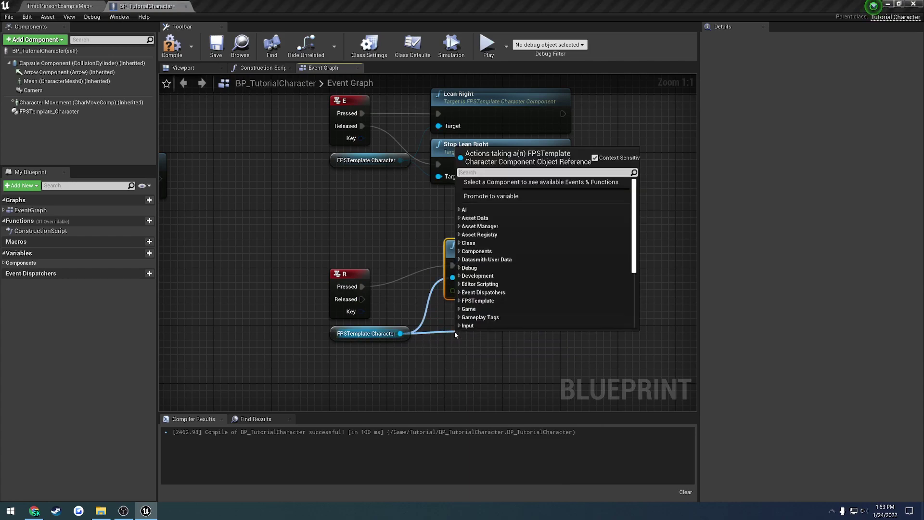
pyautogui.write('lean')
pyautogui.press('Return')
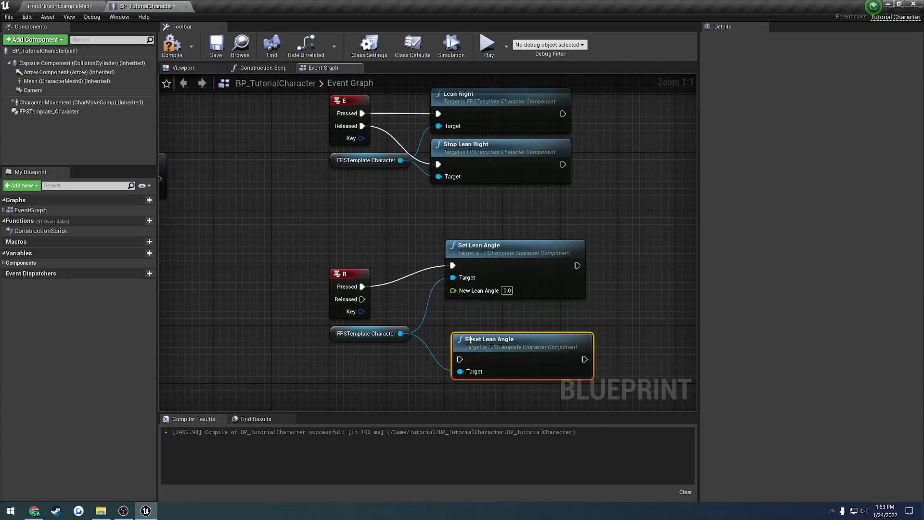
pyautogui.moveTo(470, 339)
pyautogui.mouseDown()
pyautogui.moveTo(462, 311)
pyautogui.moveTo(363, 304)
pyautogui.moveTo(390, 295)
pyautogui.mouseUp()
pyautogui.click(346, 274)
pyautogui.moveTo(338, 376); pyautogui.dragTo(365, 305, button='right')
pyautogui.hotkey('ctrl', 'c')
pyautogui.hotkey('ctrl', 'v')
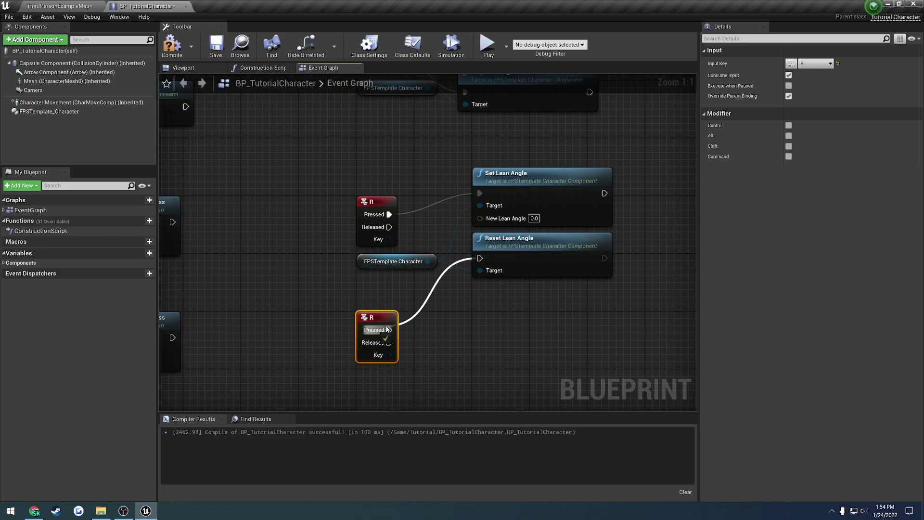
pyautogui.click(792, 63)
pyautogui.write('T')
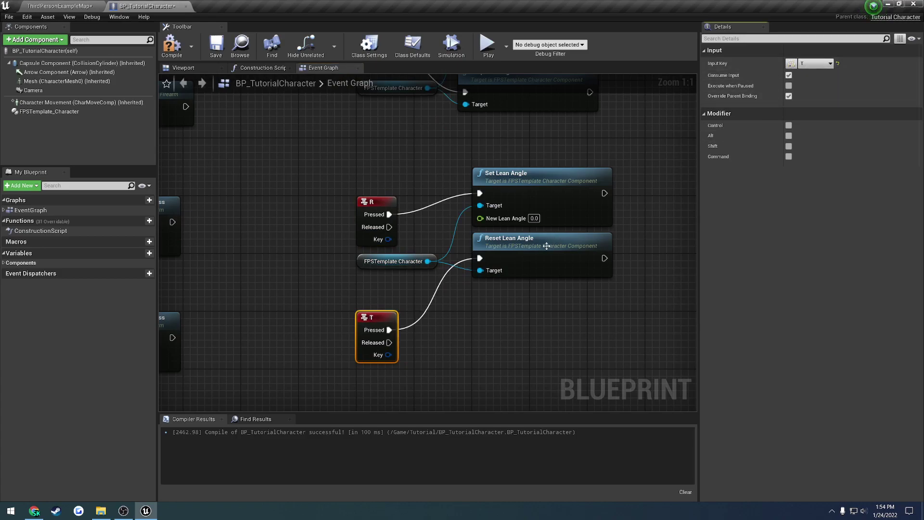
# - Set the lean angle to 90 and arrange Reset Lean Angle with its character reference
pyautogui.click(547, 246)
pyautogui.scroll(-4, 393, 284)
pyautogui.moveTo(578, 354)
pyautogui.mouseDown(button='right')
pyautogui.moveTo(584, 311)
pyautogui.moveTo(520, 216)
pyautogui.mouseUp(button='right')
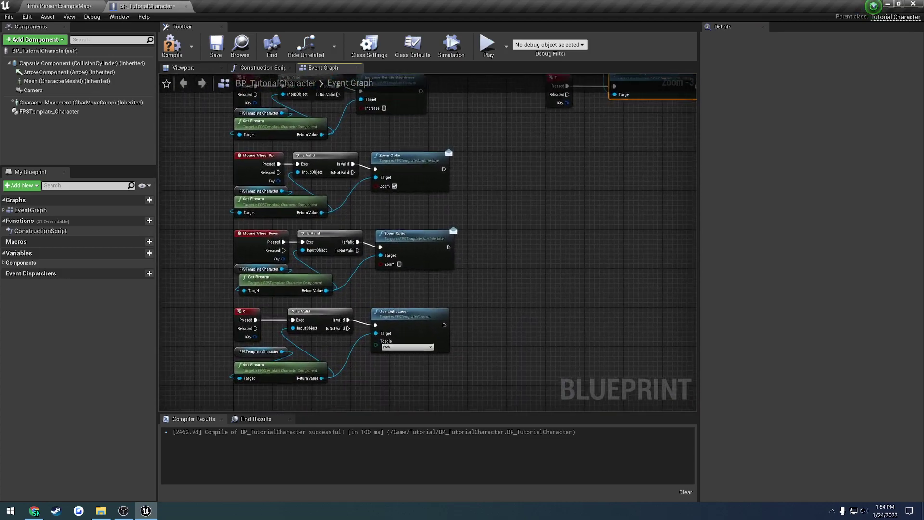
pyautogui.press('Home')
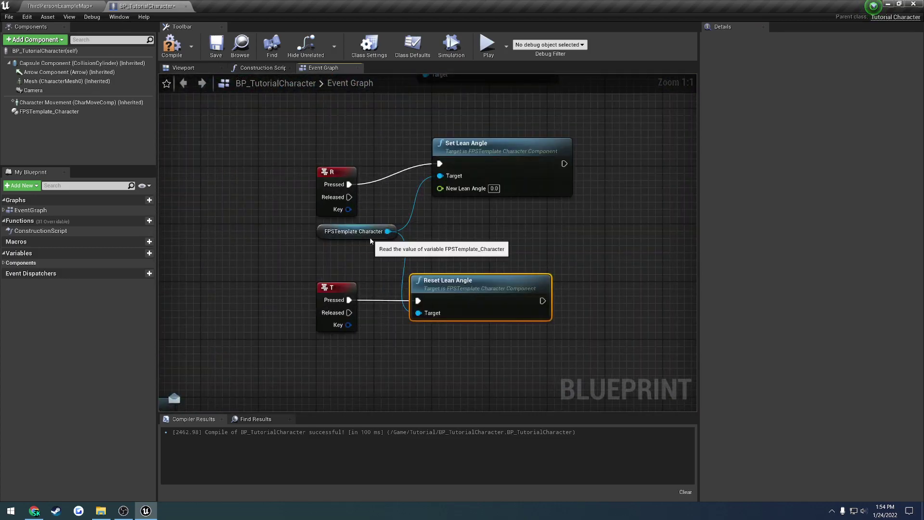
pyautogui.moveTo(375, 236)
pyautogui.mouseDown()
pyautogui.moveTo(367, 250)
pyautogui.moveTo(378, 259)
pyautogui.mouseUp()
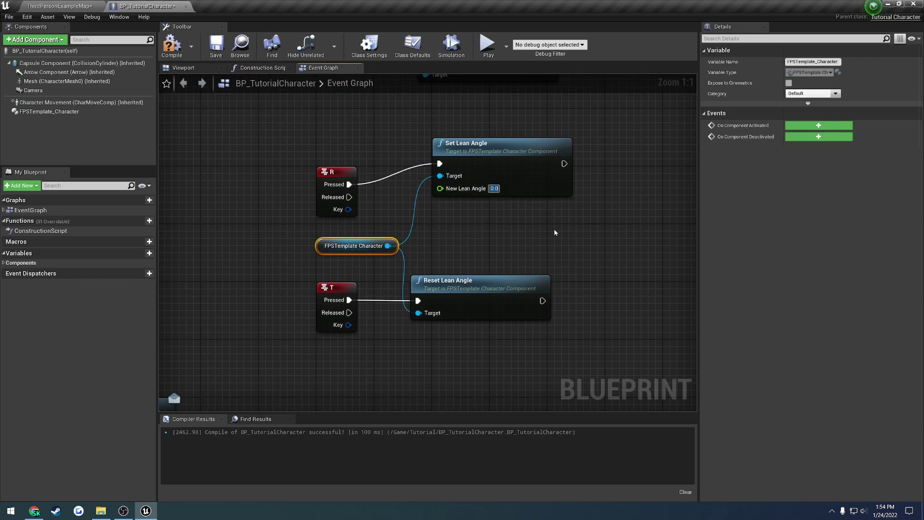
pyautogui.write('90')
pyautogui.click(466, 298)
pyautogui.moveTo(466, 297); pyautogui.dragTo(479, 305)
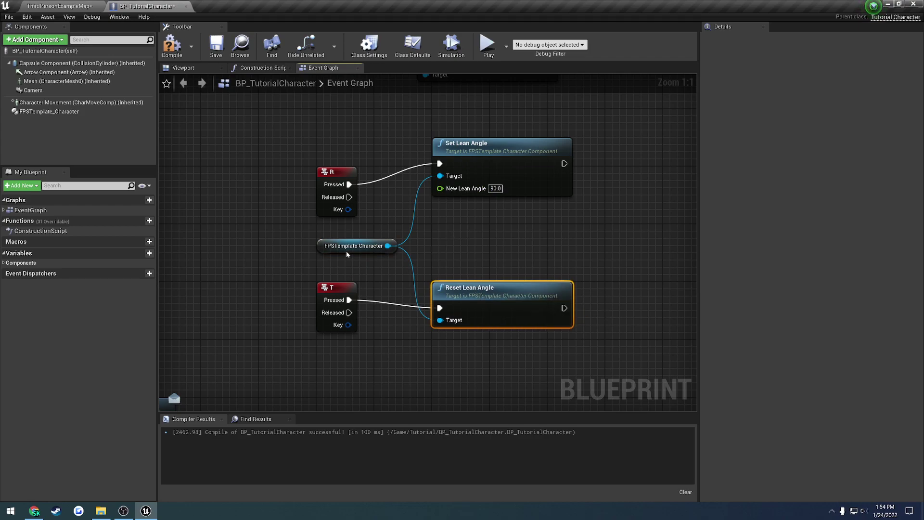
# - Save the Blueprint, play the level, and lean sideways and back upright
pyautogui.click(216, 45)
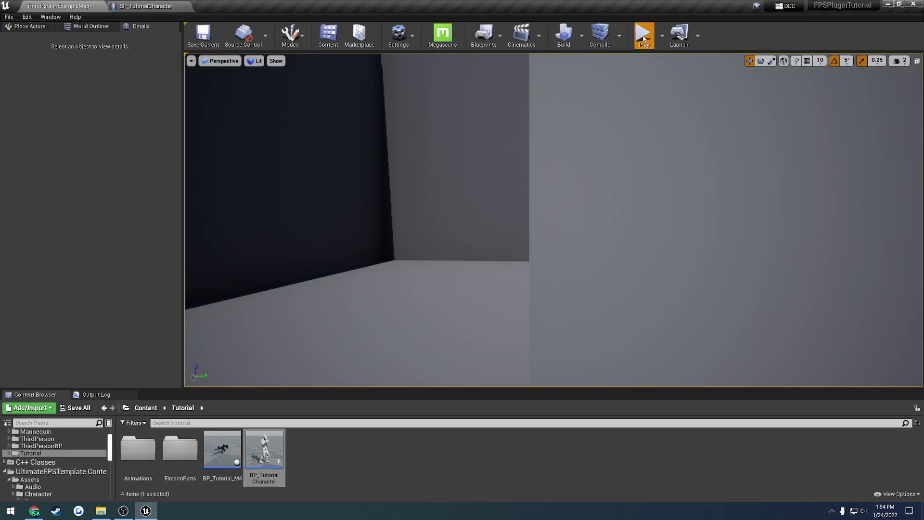
pyautogui.click(643, 39)
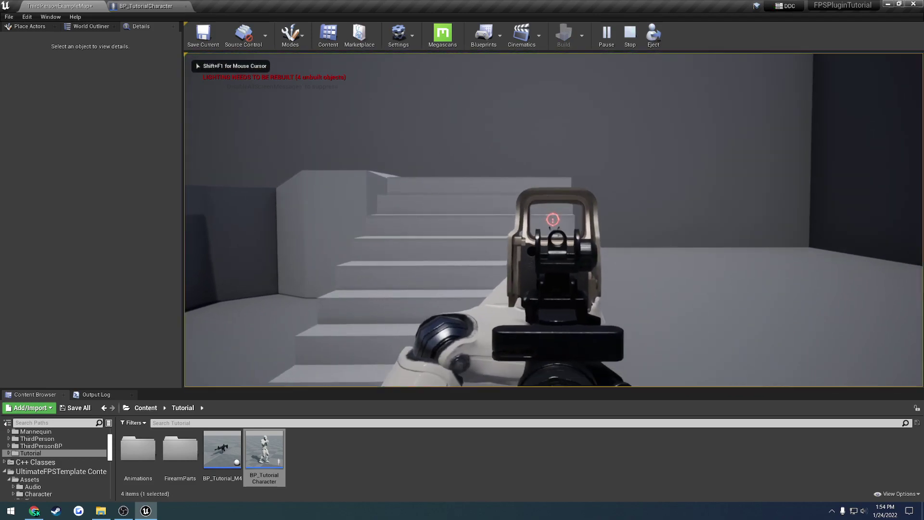
pyautogui.press('e')
pyautogui.press('e')
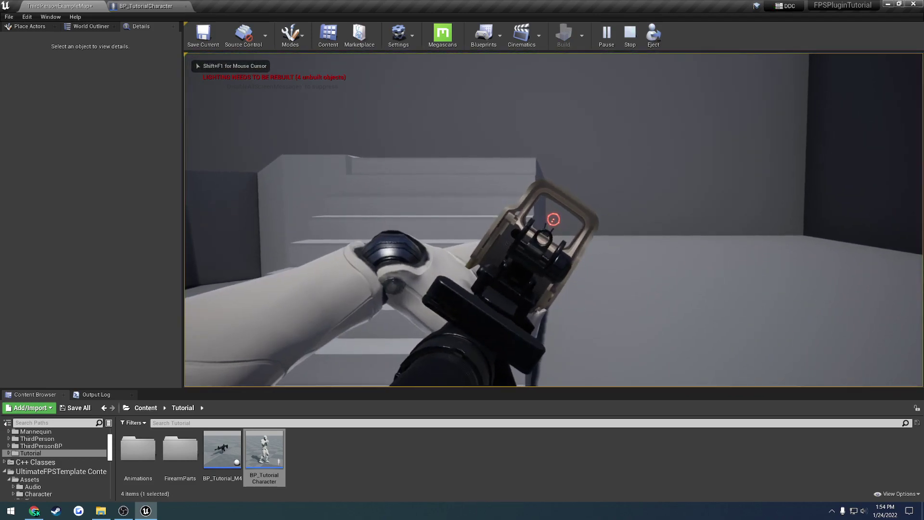
pyautogui.press('e')
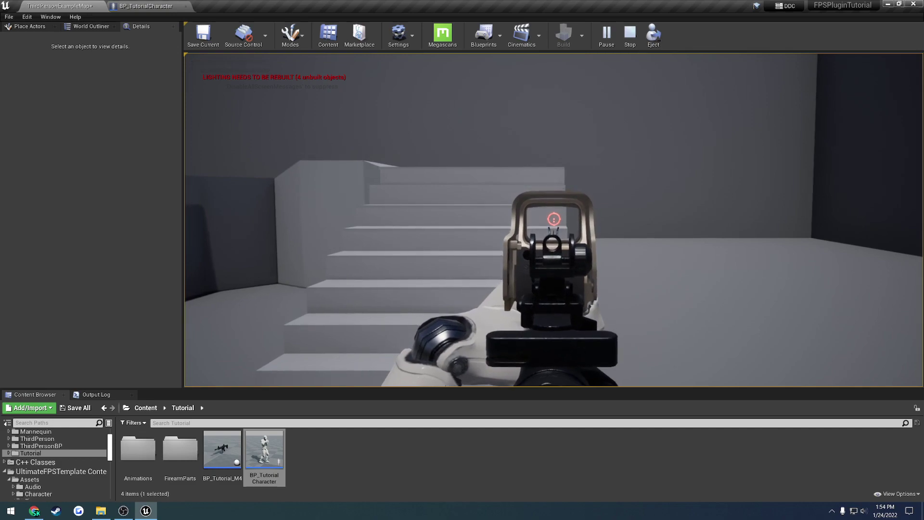
# - Test leaning at the 90-degree angle, restore the default, and lean to both sides
pyautogui.press('e')
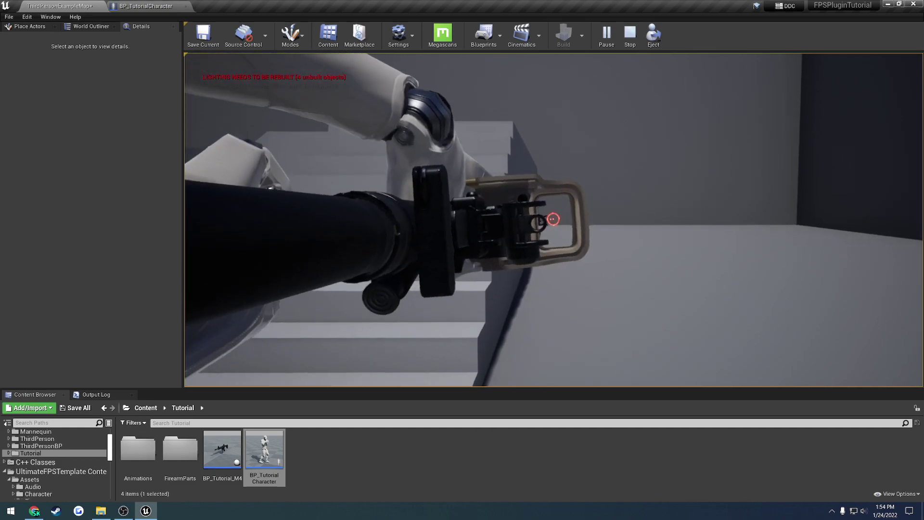
pyautogui.press('e')
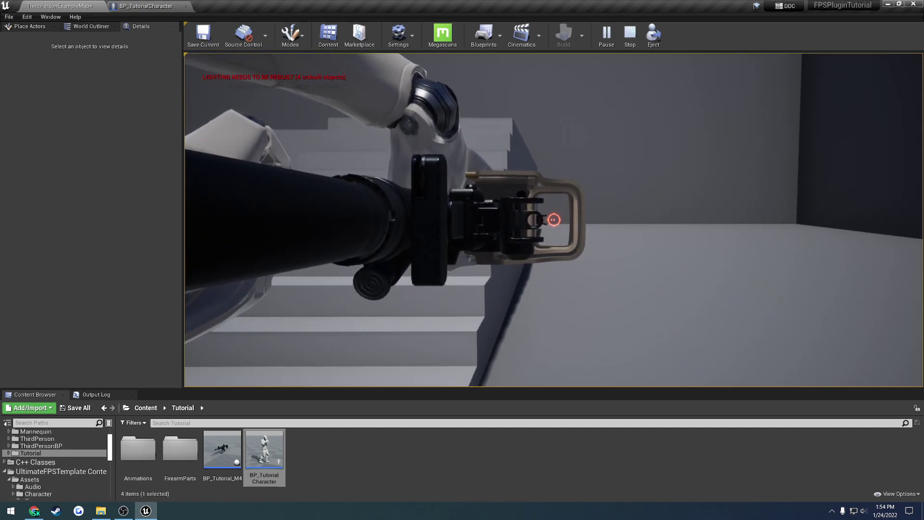
pyautogui.press('e')
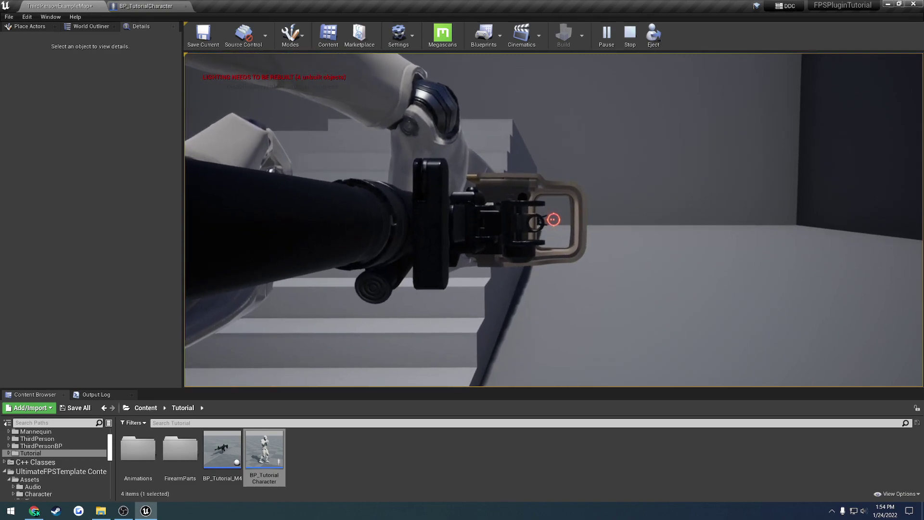
pyautogui.press('e')
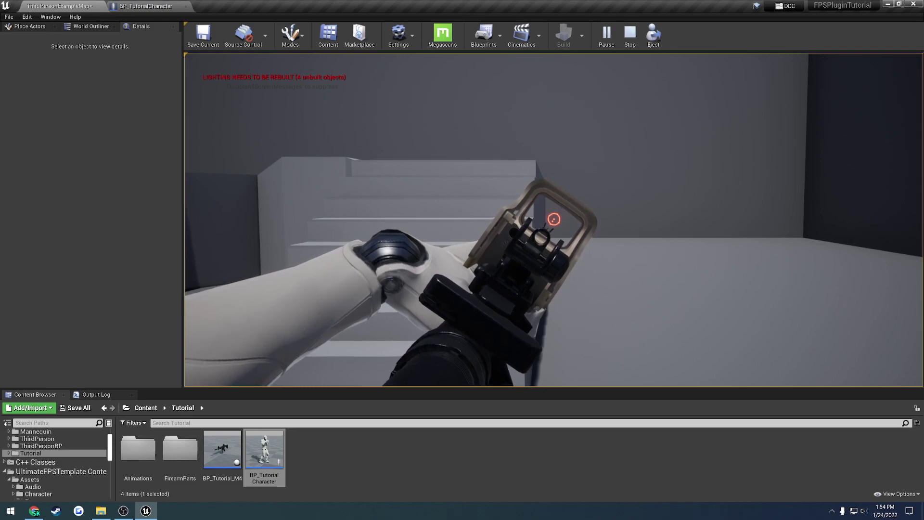
pyautogui.press('e')
pyautogui.press('e')
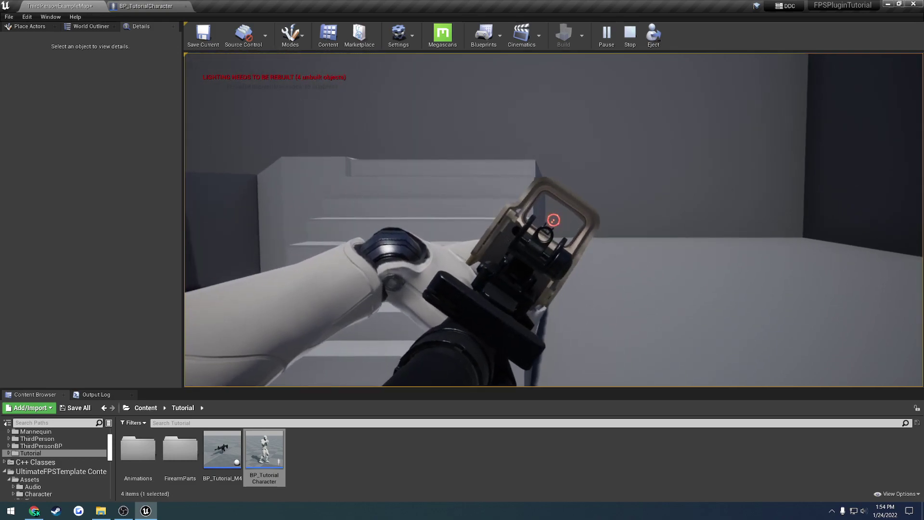
pyautogui.press('e')
pyautogui.press('e')
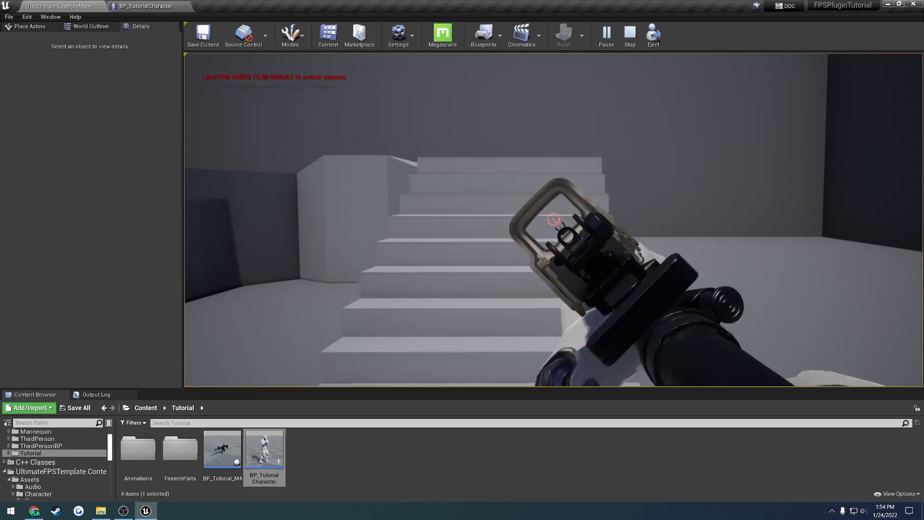
pyautogui.press('e')
pyautogui.press('e')
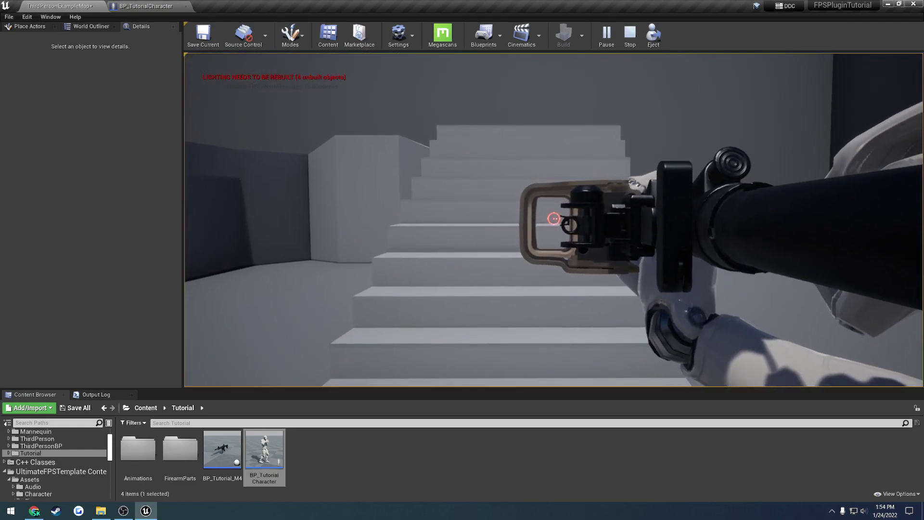
pyautogui.press('e')
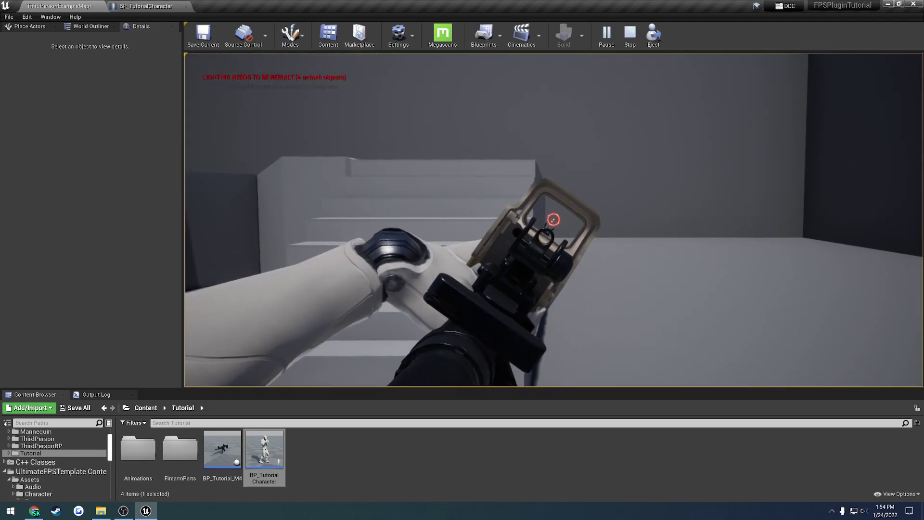
pyautogui.press('e')
pyautogui.press('e')
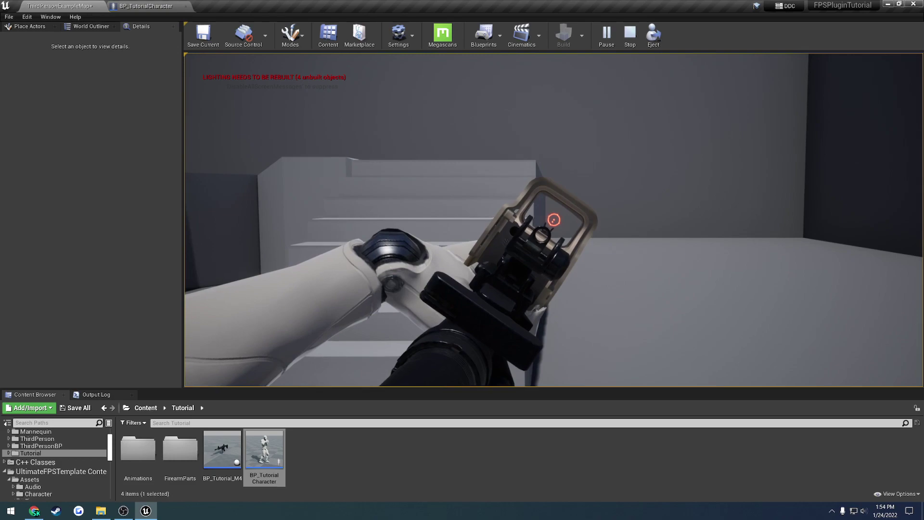
pyautogui.press('e')
pyautogui.press('e')
# - Stop play and select the Set Lean Angle node in the character graph
pyautogui.press('Escape')
pyautogui.click(144, 7)
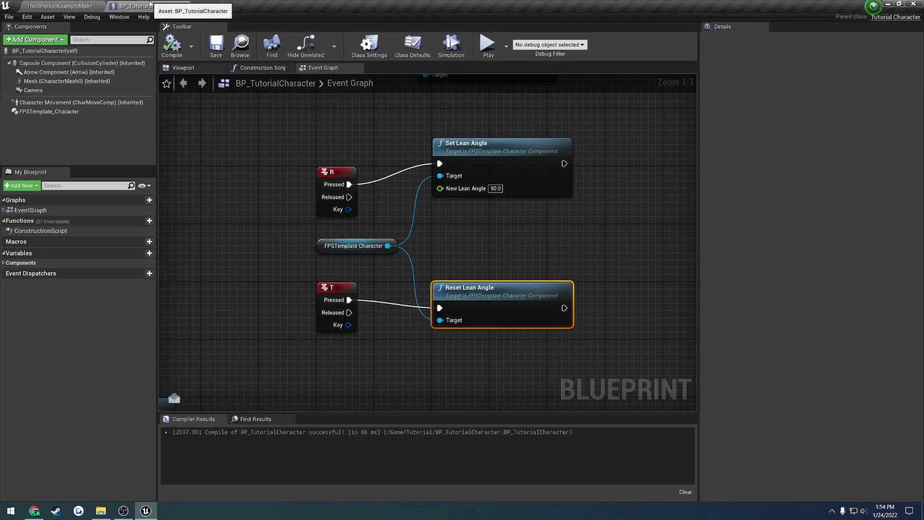
pyautogui.click(484, 139)
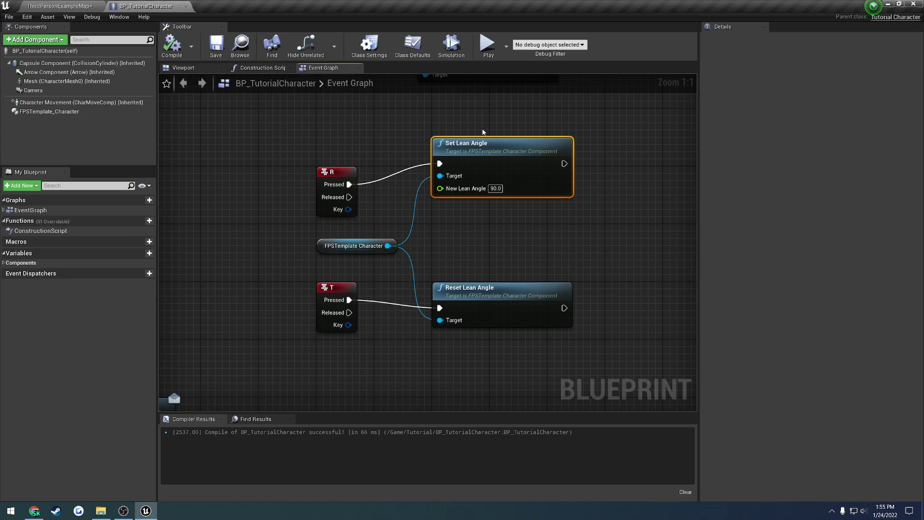
pyautogui.moveTo(549, 200); pyautogui.dragTo(415, 124)
# - Show the FPSTemplate_Character component's details, keeping Default Lean Angle at 35.0
pyautogui.click(374, 251)
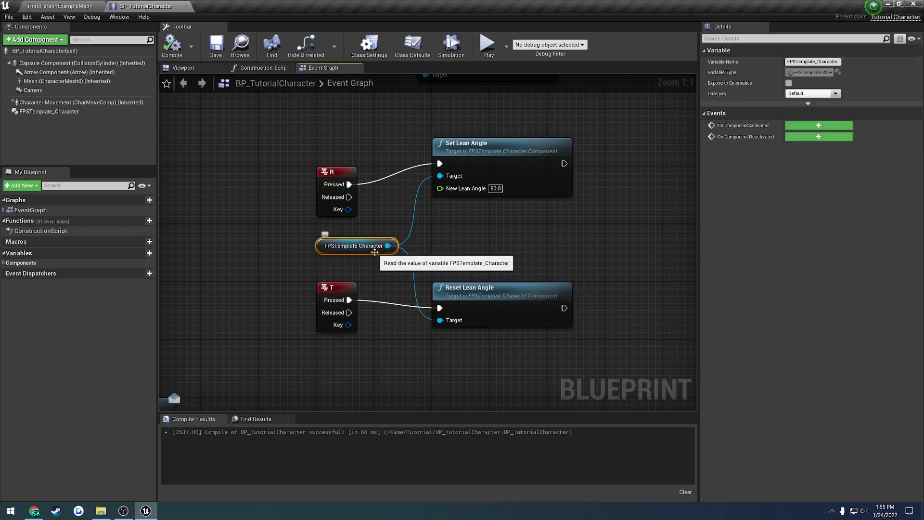
pyautogui.click(82, 114)
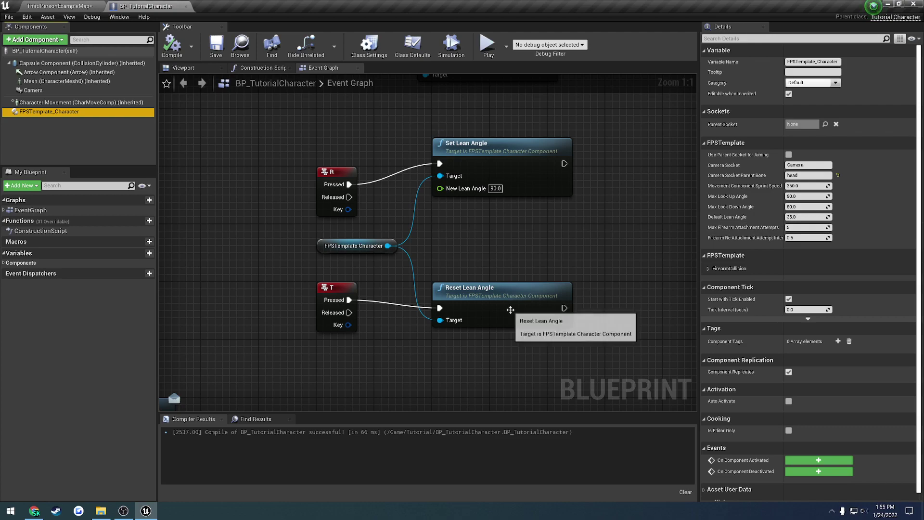
pyautogui.click(481, 310)
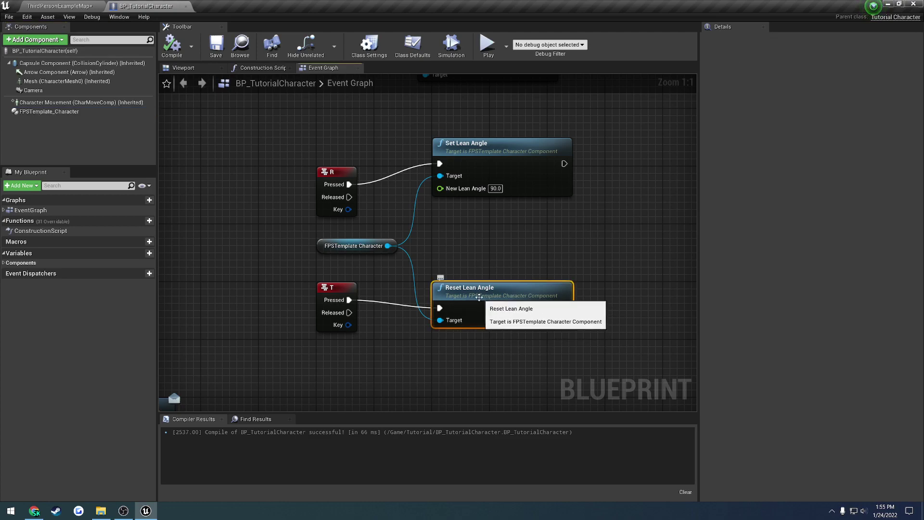
pyautogui.click(84, 113)
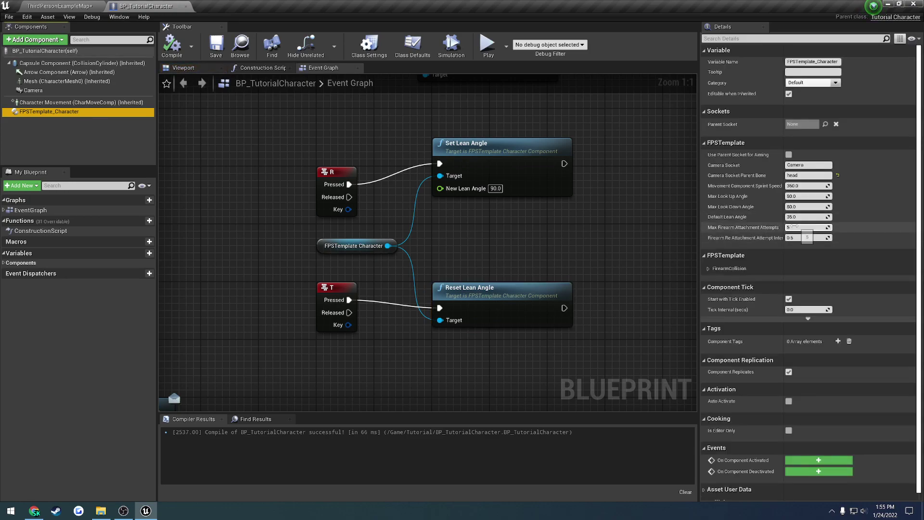
pyautogui.click(801, 217)
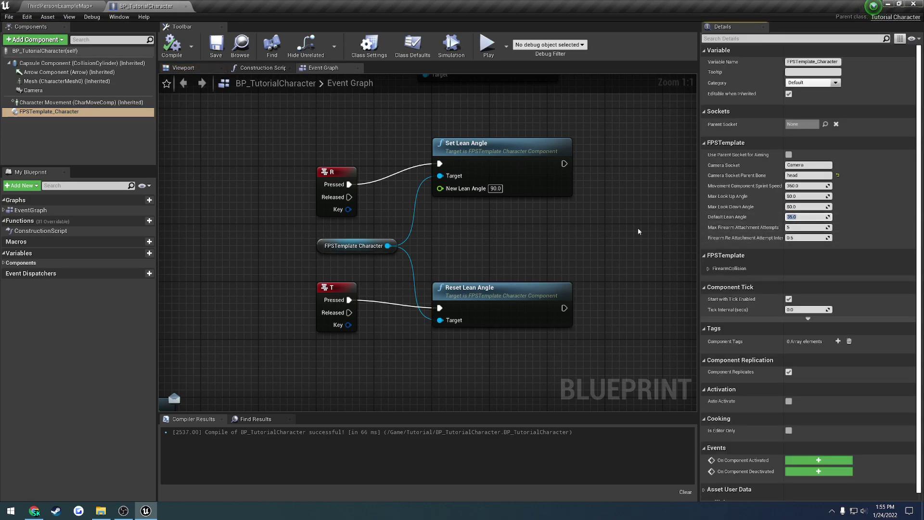
pyautogui.click(565, 263)
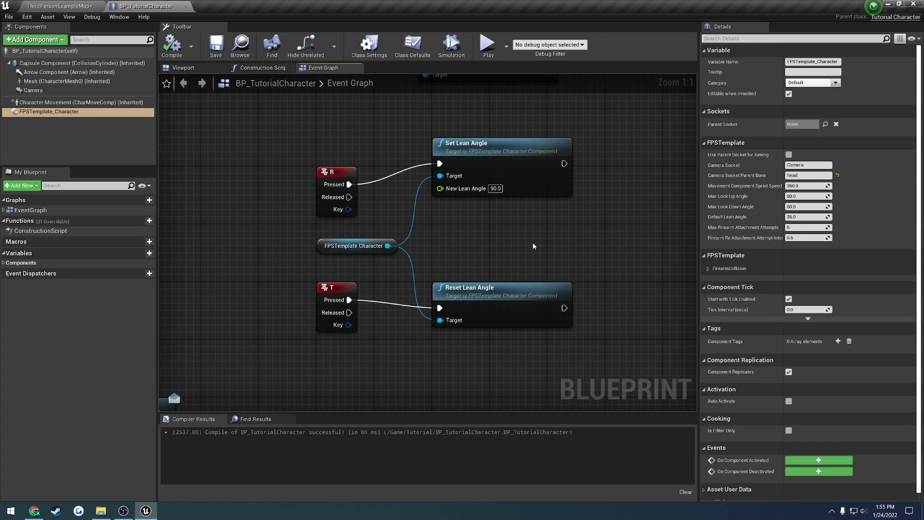
# - Bring the Q and E lean events into view, then compile and save
pyautogui.moveTo(549, 338); pyautogui.dragTo(294, 126)
pyautogui.moveTo(390, 404)
pyautogui.mouseDown(button='right')
pyautogui.moveTo(377, 302)
pyautogui.moveTo(365, 368)
pyautogui.mouseUp(button='right')
pyautogui.click(170, 46)
pyautogui.click(217, 45)
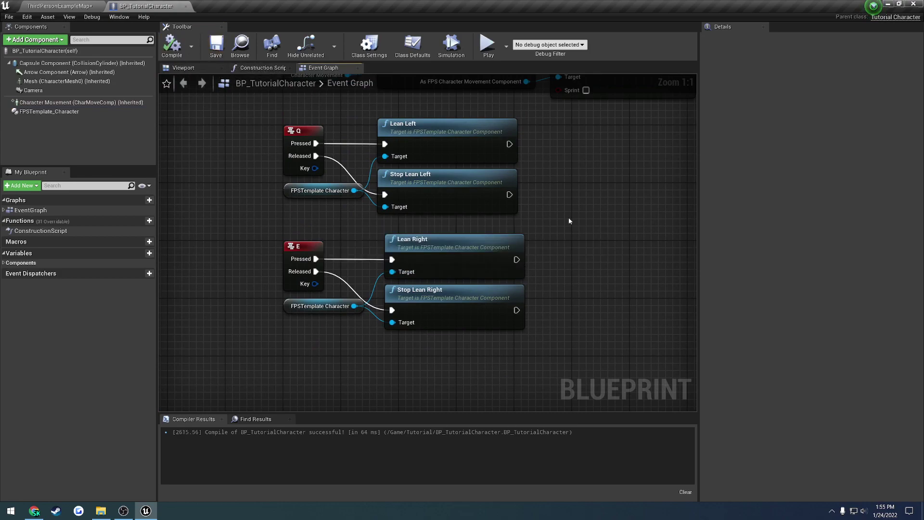
# - Align the Lean Right nodes with the Lean Left nodes, then recompile and save
pyautogui.moveTo(553, 318); pyautogui.dragTo(438, 256)
pyautogui.click(538, 302)
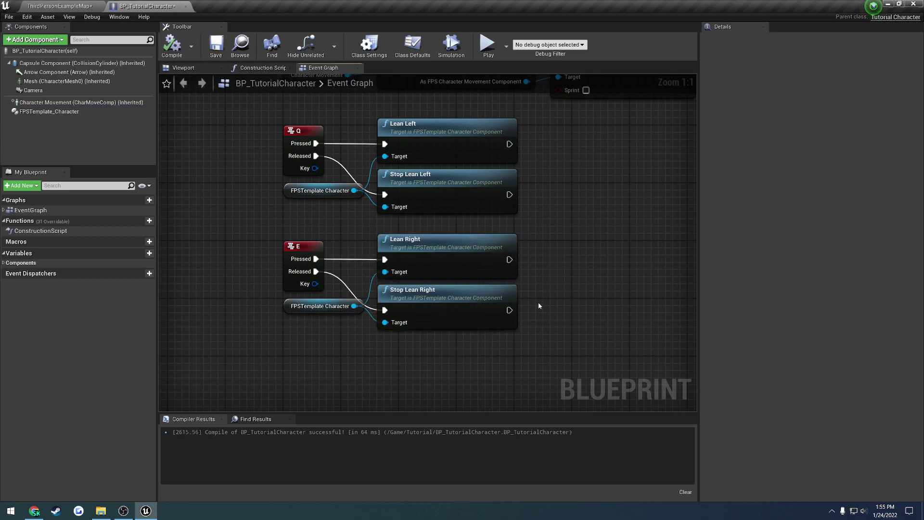
pyautogui.click(171, 45)
pyautogui.click(216, 45)
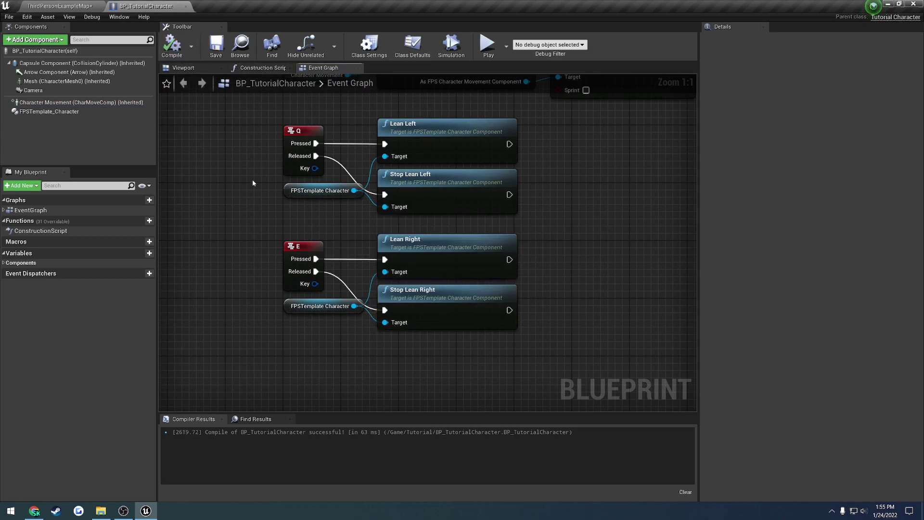